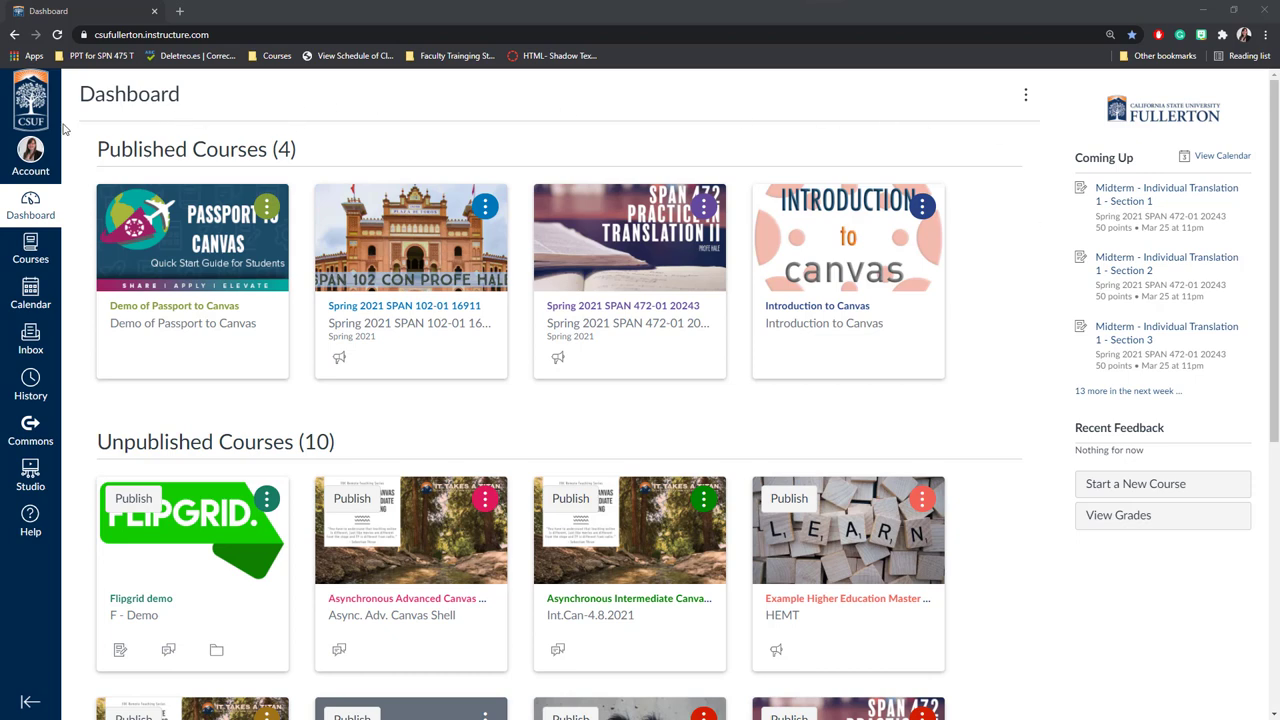
Scroll to Unpublished Courses and open the sandbox course card.
{"action": "scroll", "coordinate": [75, 173], "scroll_direction": "down", "scroll_amount": 5}
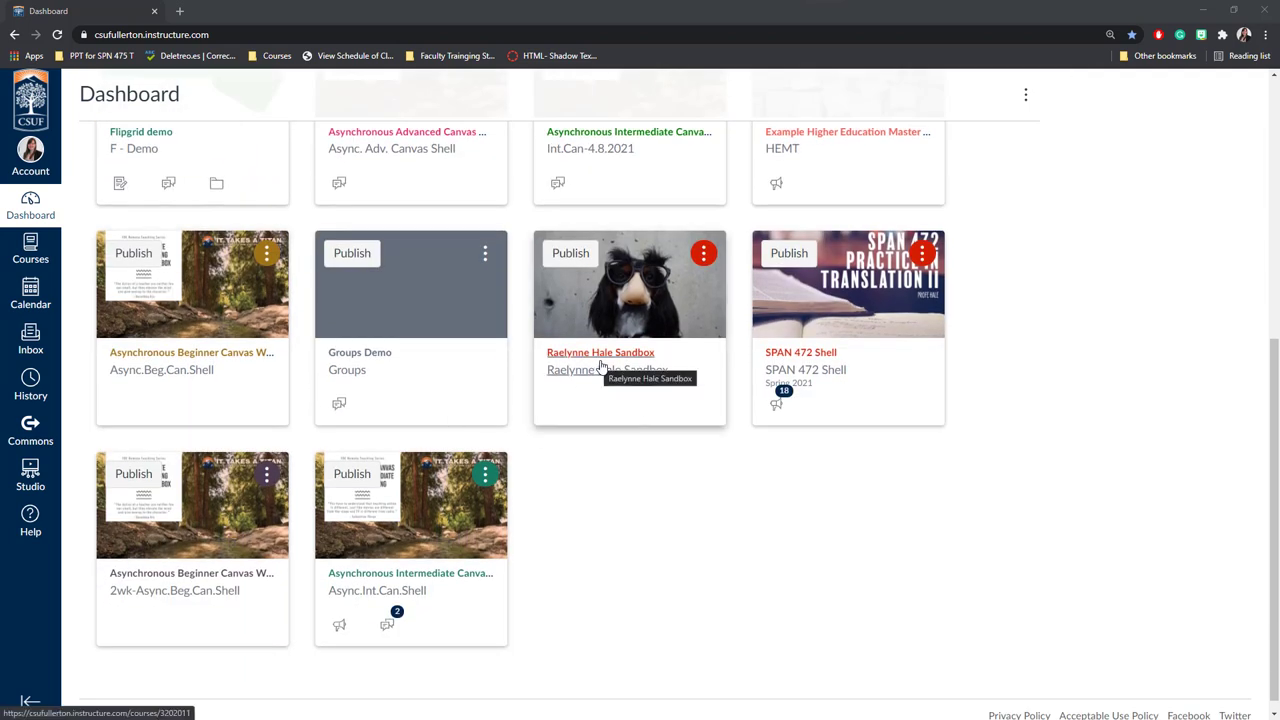
{"action": "left_click", "coordinate": [602, 368]}
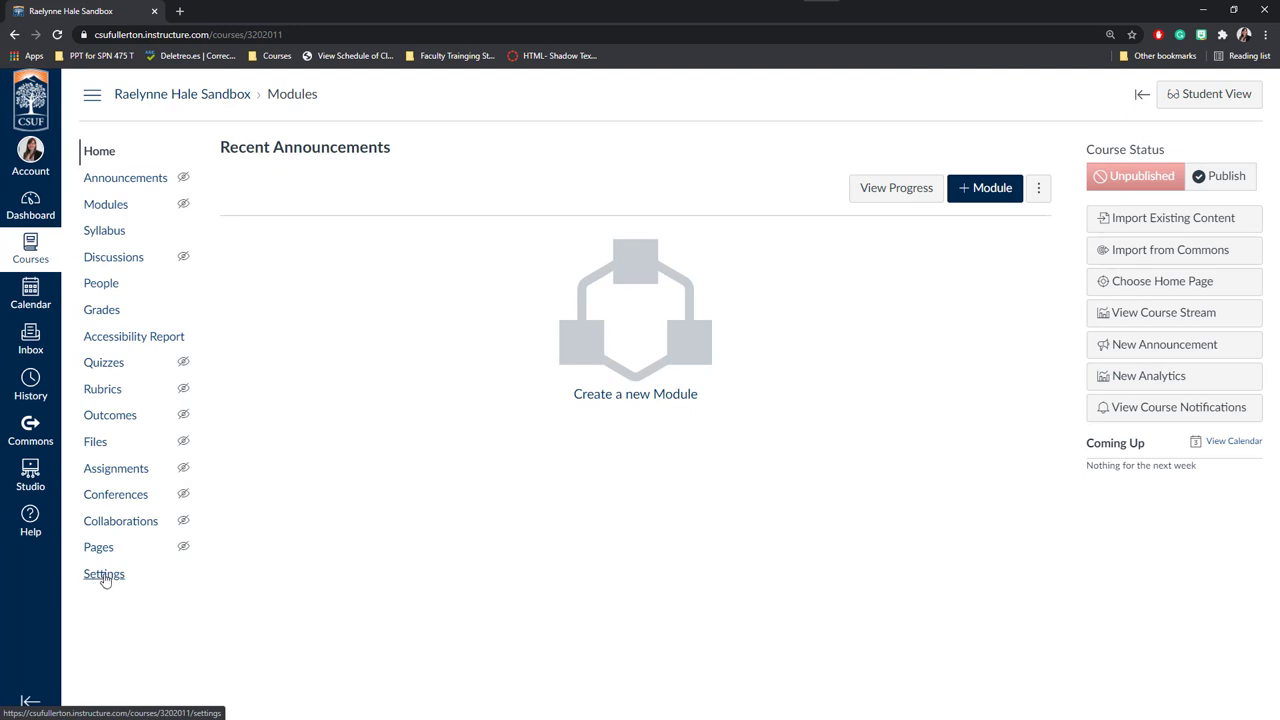
In course Settings, view the Sections, Navigation, Apps and Feature Options tabs, ending on Sections.
{"action": "left_click", "coordinate": [104, 575]}
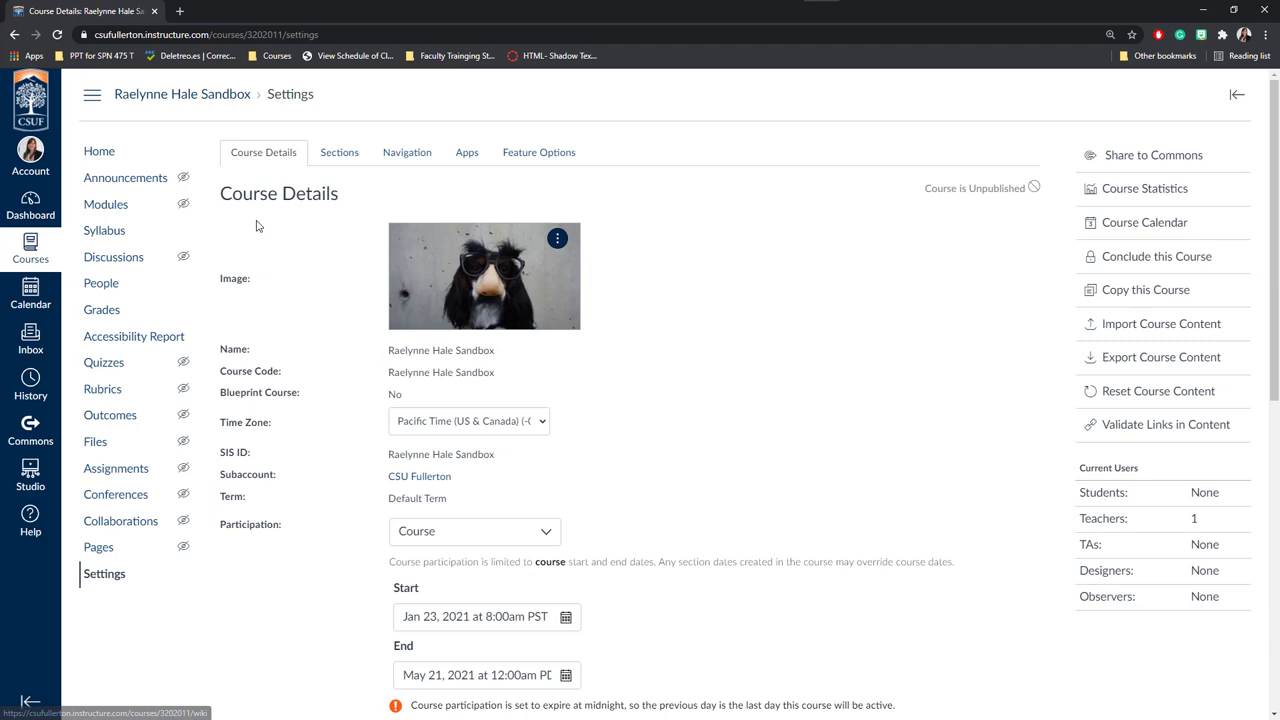
{"action": "left_click", "coordinate": [337, 160]}
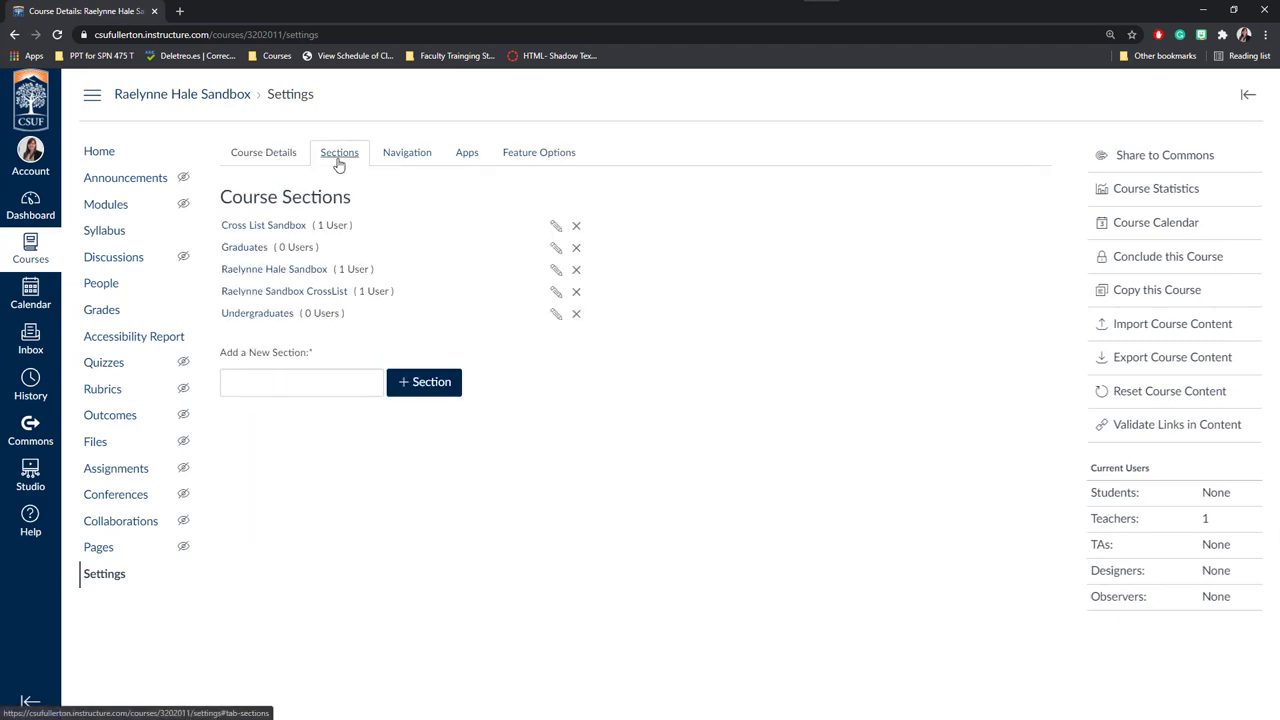
{"action": "left_click", "coordinate": [410, 158]}
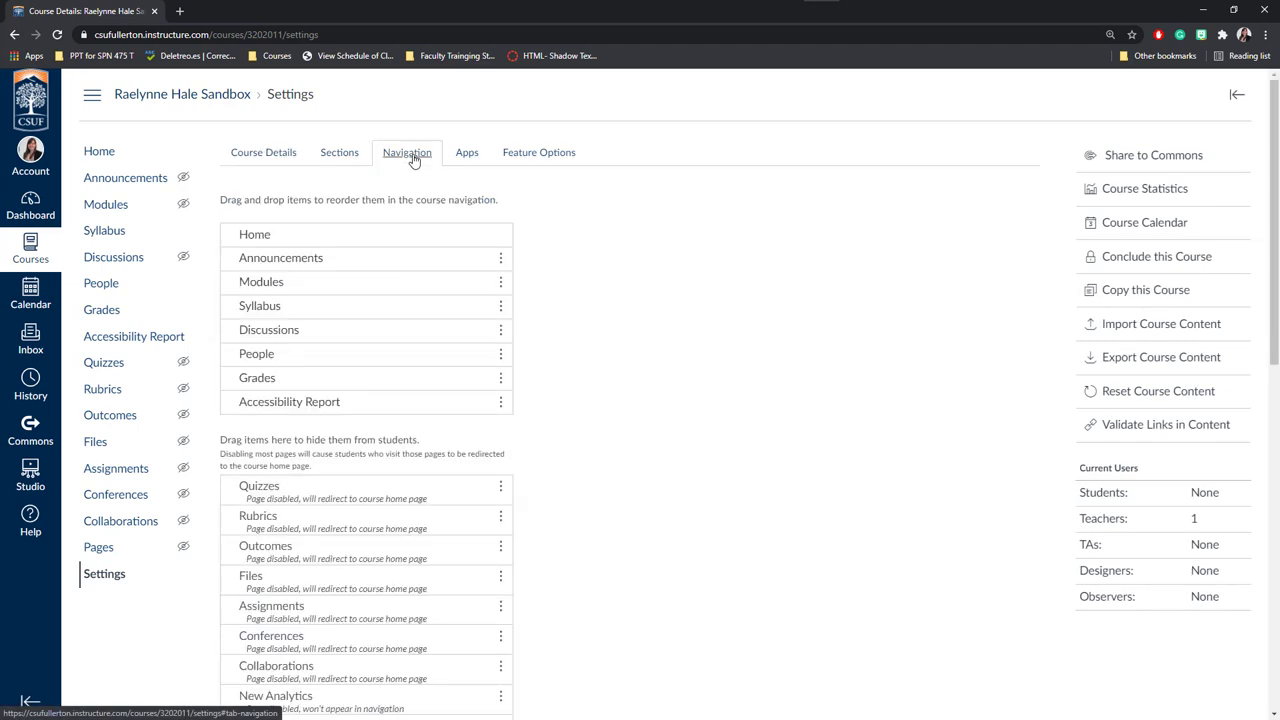
{"action": "left_click", "coordinate": [484, 159]}
{"action": "left_click", "coordinate": [538, 157]}
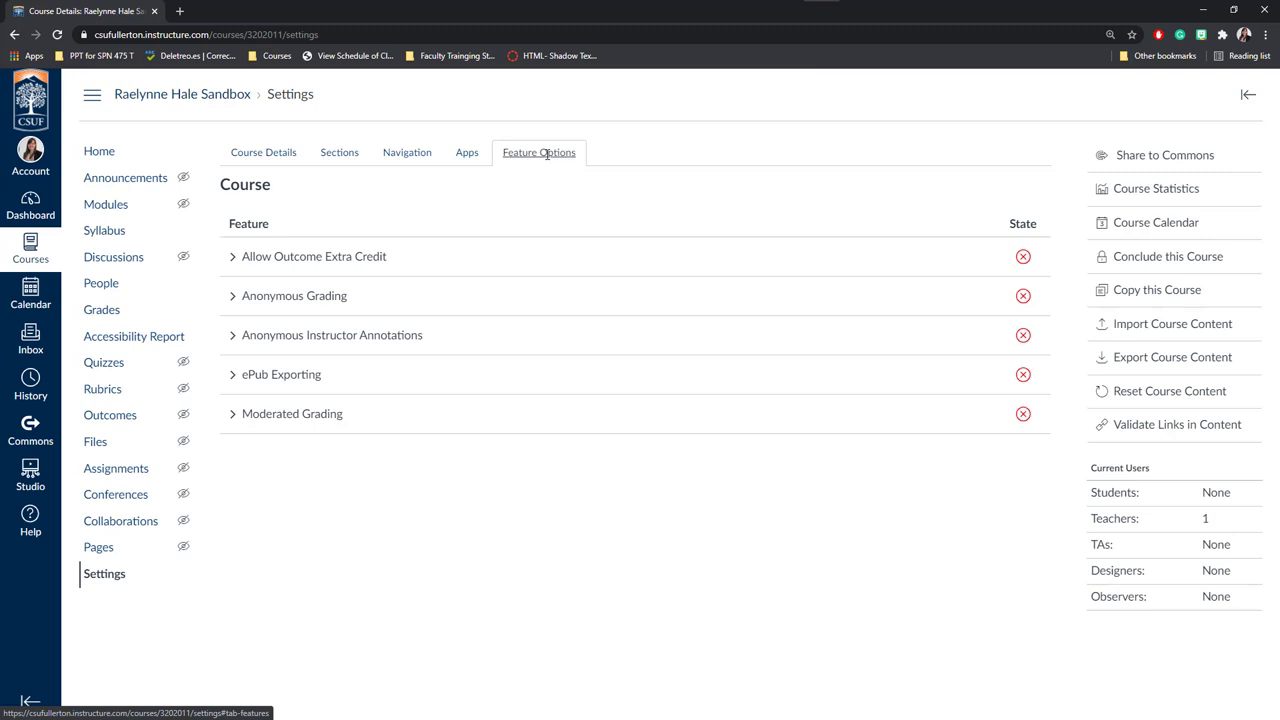
{"action": "left_click", "coordinate": [470, 155]}
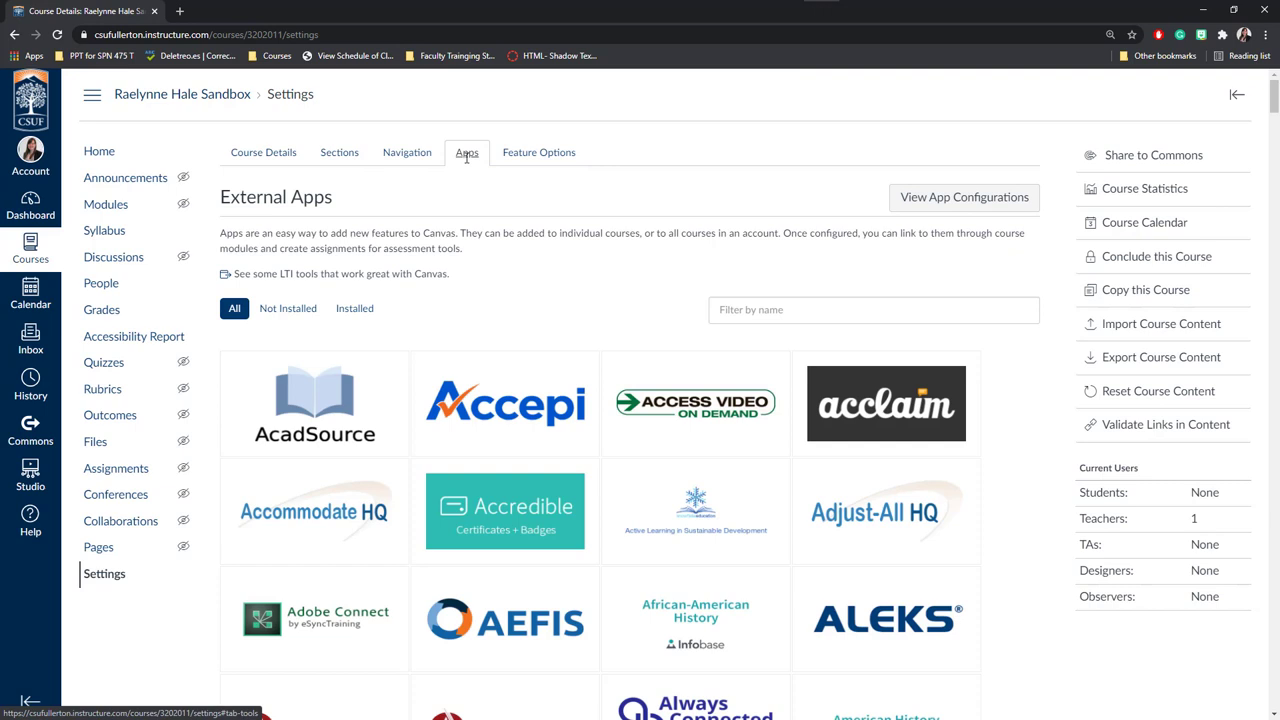
{"action": "left_click", "coordinate": [404, 155]}
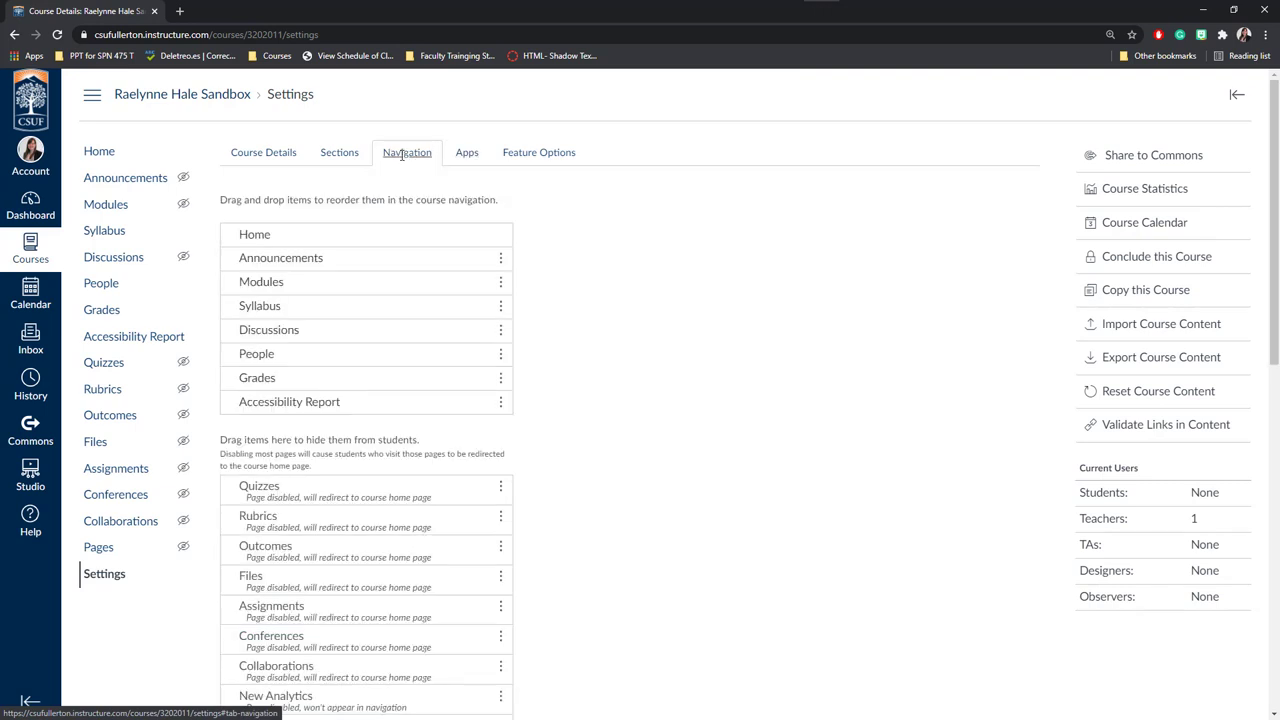
{"action": "left_click", "coordinate": [340, 156]}
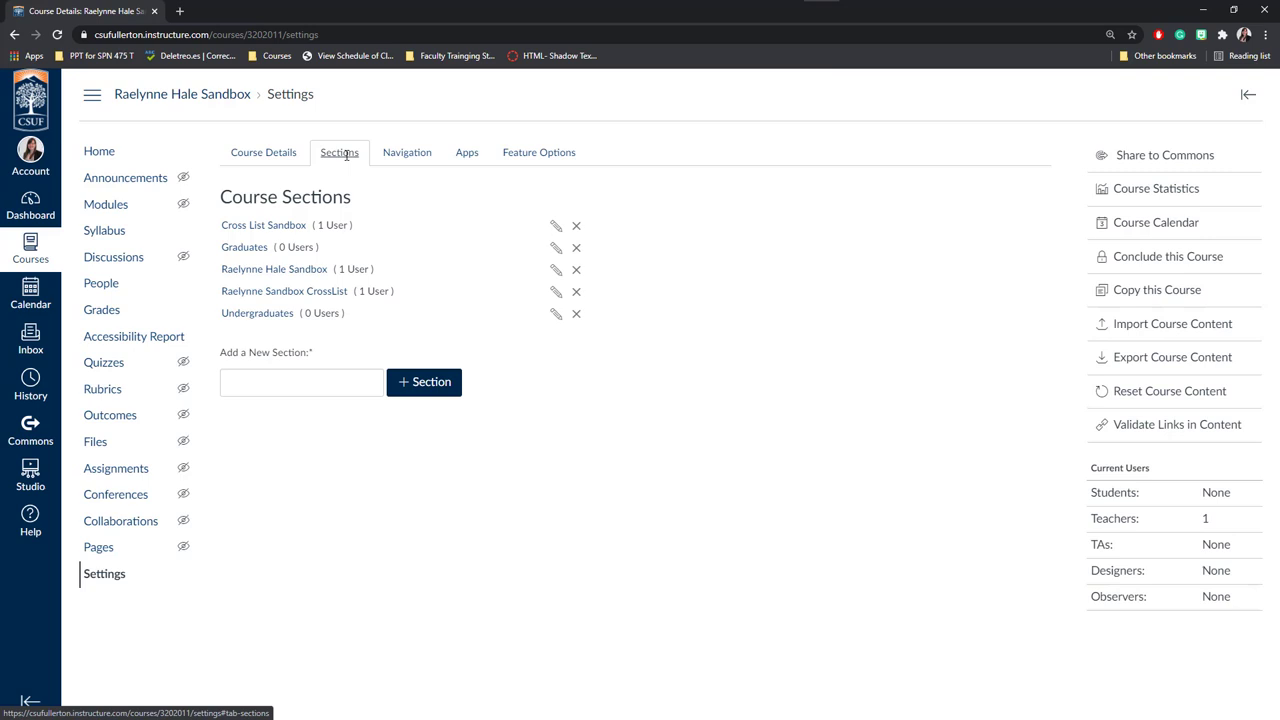
On Course Details, check the course image options unchanged, then show the Time Zone list.
{"action": "left_click", "coordinate": [262, 156]}
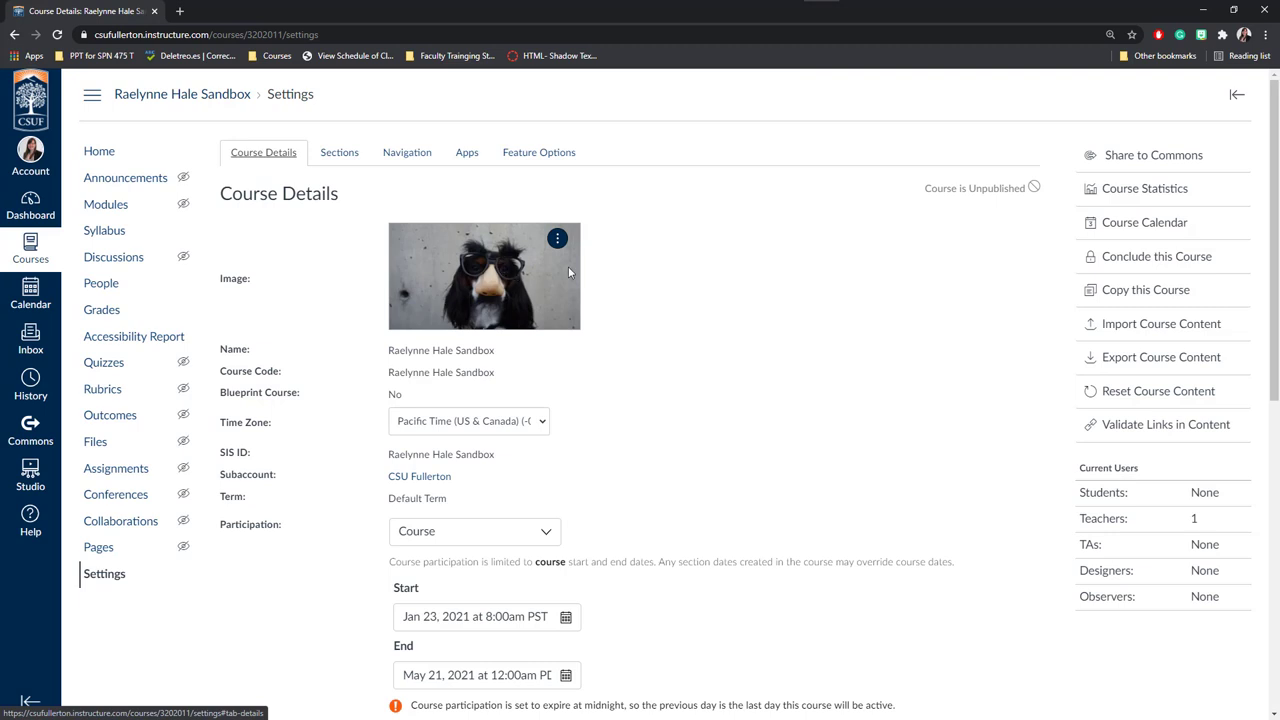
{"action": "left_click", "coordinate": [557, 238]}
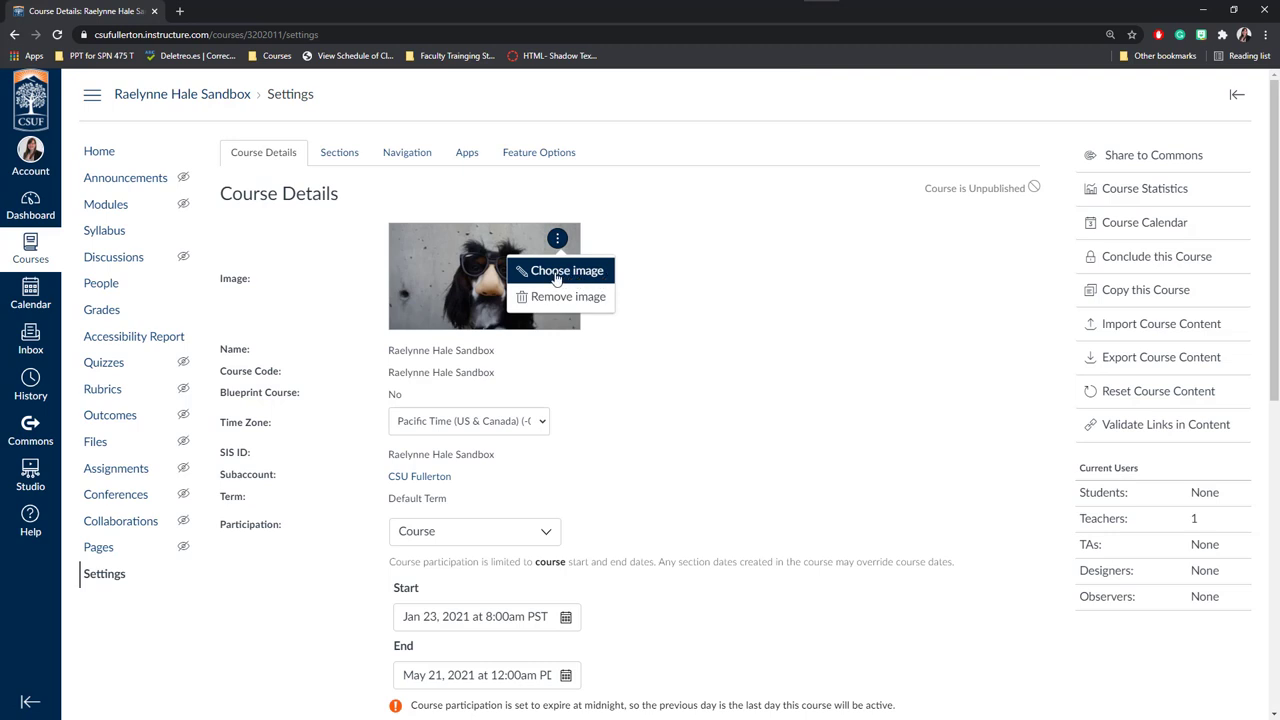
{"action": "left_click", "coordinate": [727, 274]}
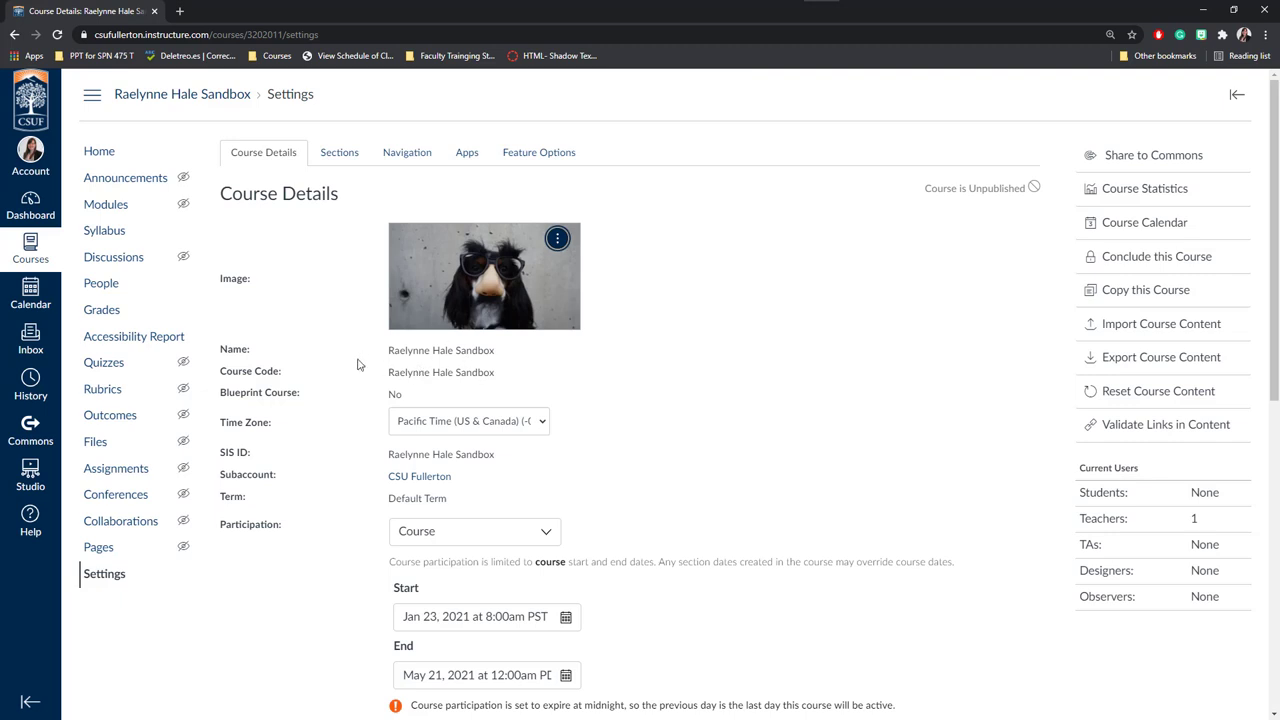
{"action": "scroll", "coordinate": [358, 369], "scroll_direction": "down", "scroll_amount": 1}
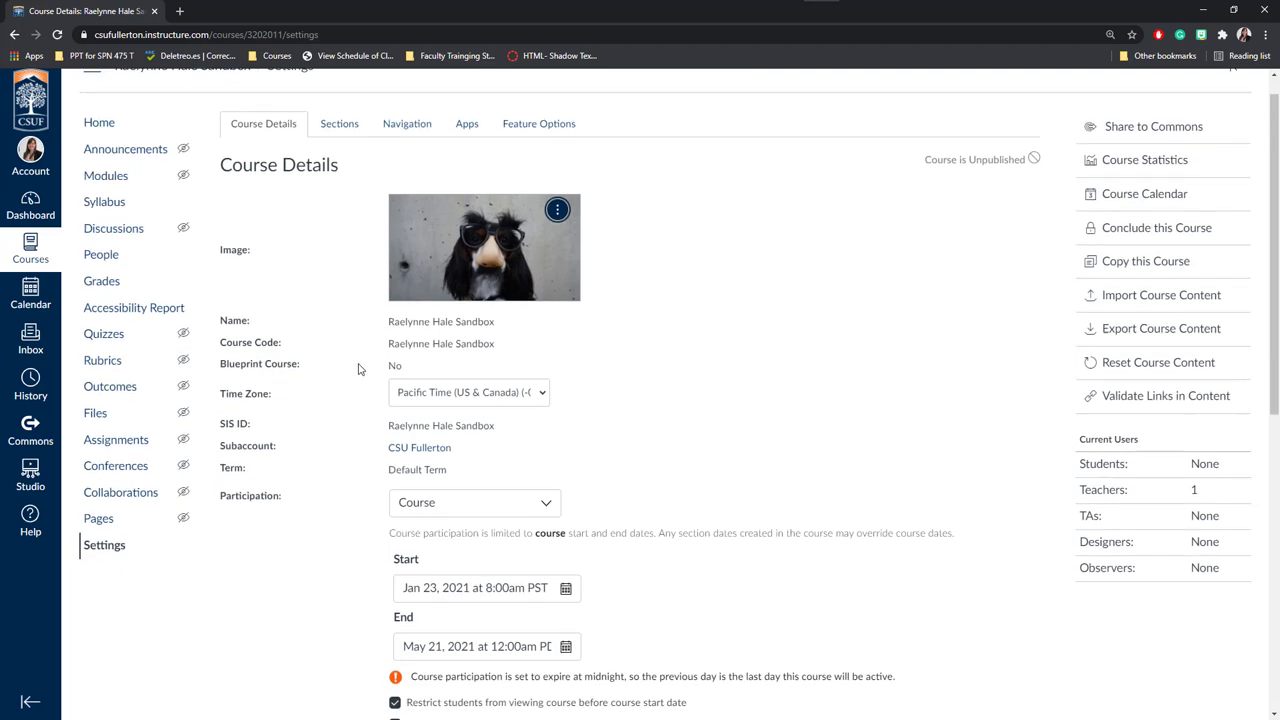
{"action": "left_click", "coordinate": [430, 362]}
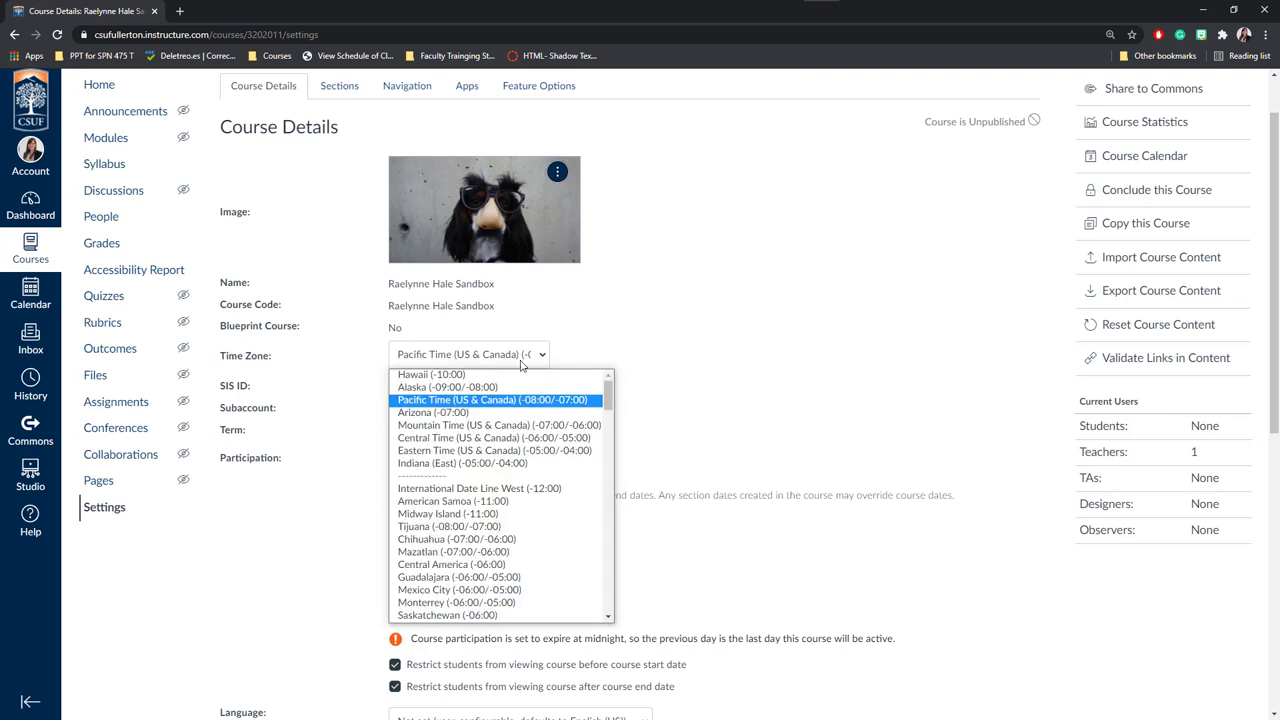
Keep Pacific Time as the time zone and Course as the participation setting.
{"action": "left_click", "coordinate": [643, 345]}
{"action": "scroll", "coordinate": [495, 408], "scroll_direction": "down", "scroll_amount": 1}
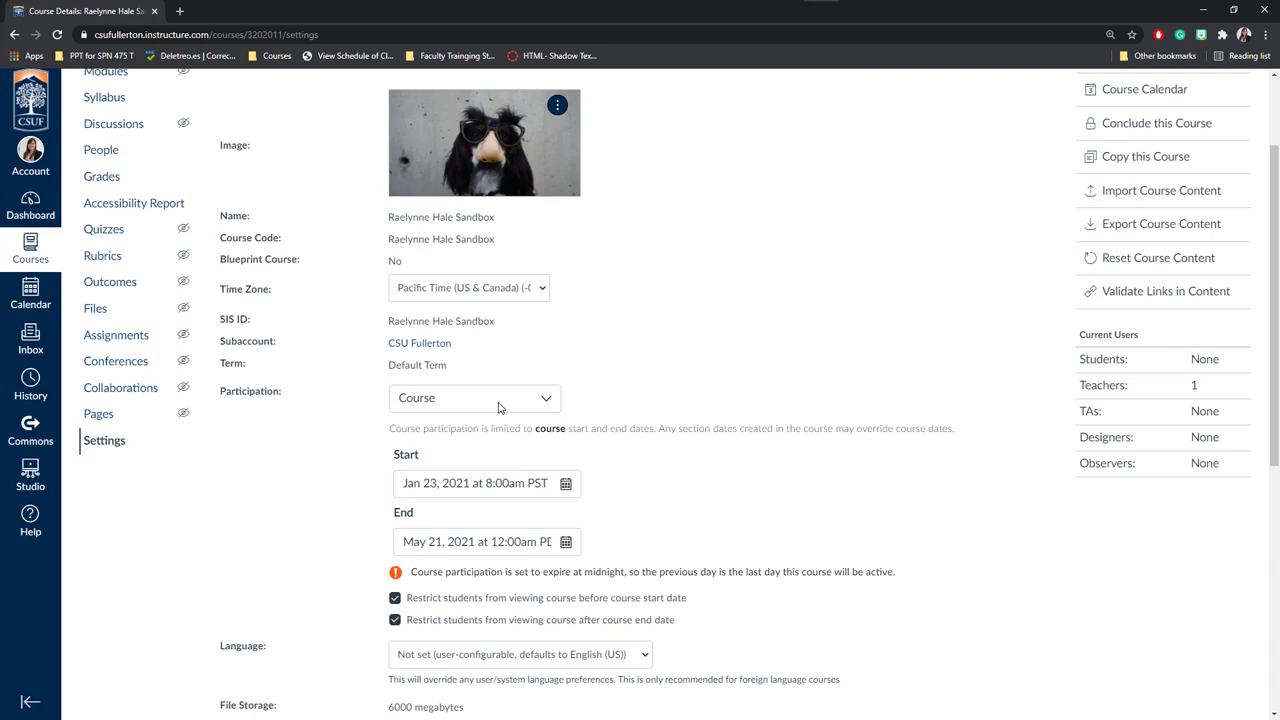
{"action": "left_click", "coordinate": [499, 405]}
{"action": "left_click", "coordinate": [626, 399]}
{"action": "scroll", "coordinate": [301, 410], "scroll_direction": "down", "scroll_amount": 2}
Set the start to Jan 23, 2021 8:00pm and the end to May 21, 2021 12:00pm.
{"action": "left_click", "coordinate": [422, 349]}
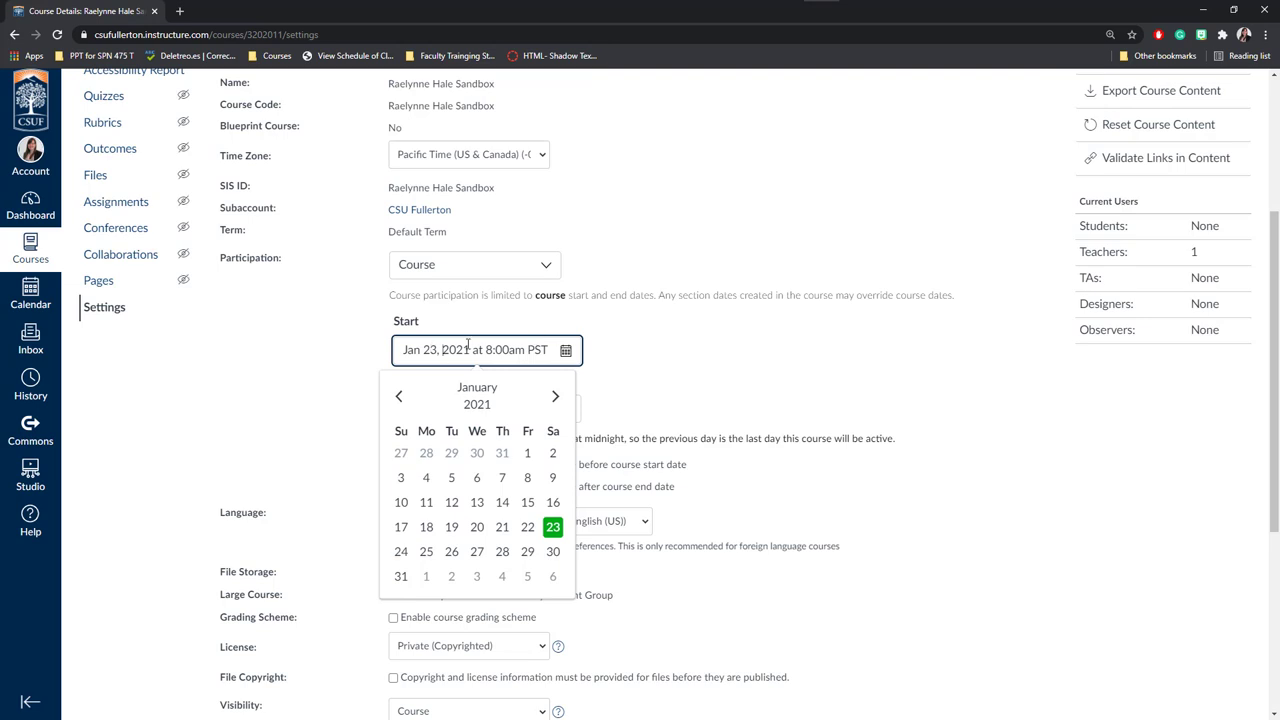
{"action": "left_click", "coordinate": [405, 400]}
{"action": "left_click", "coordinate": [430, 407]}
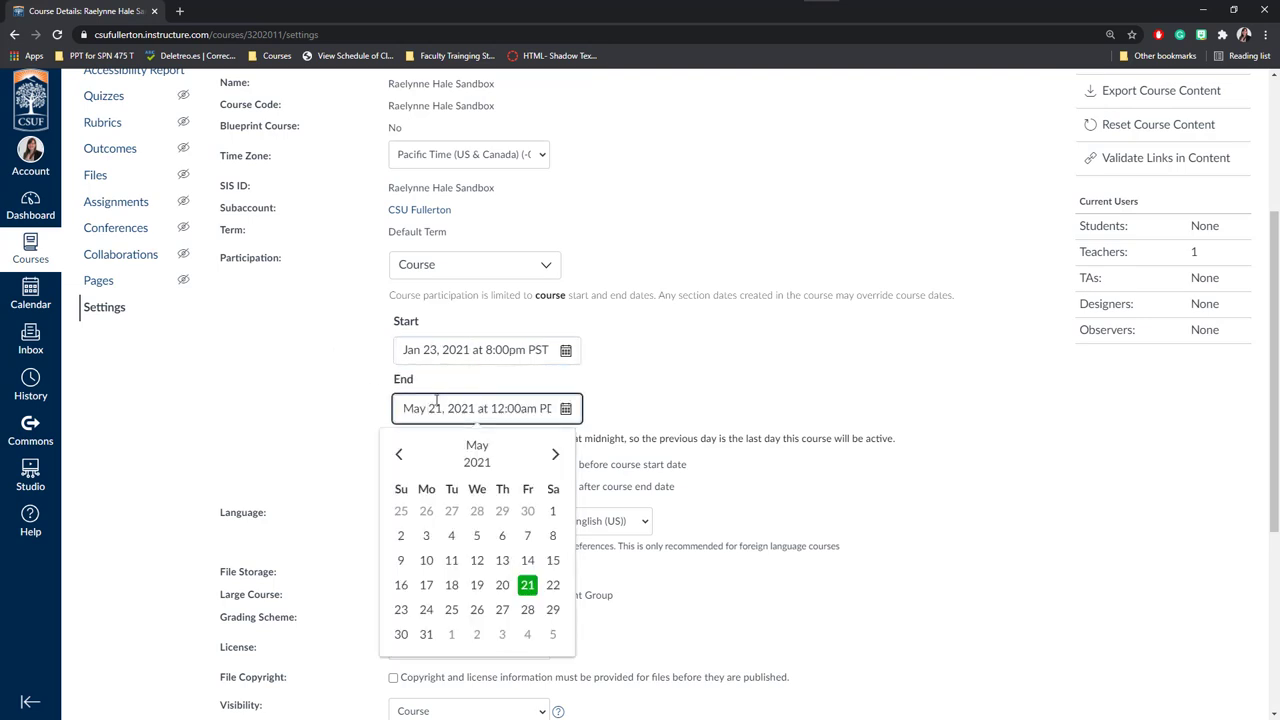
{"action": "left_click", "coordinate": [352, 399]}
{"action": "scroll", "coordinate": [350, 399], "scroll_direction": "down", "scroll_amount": 1}
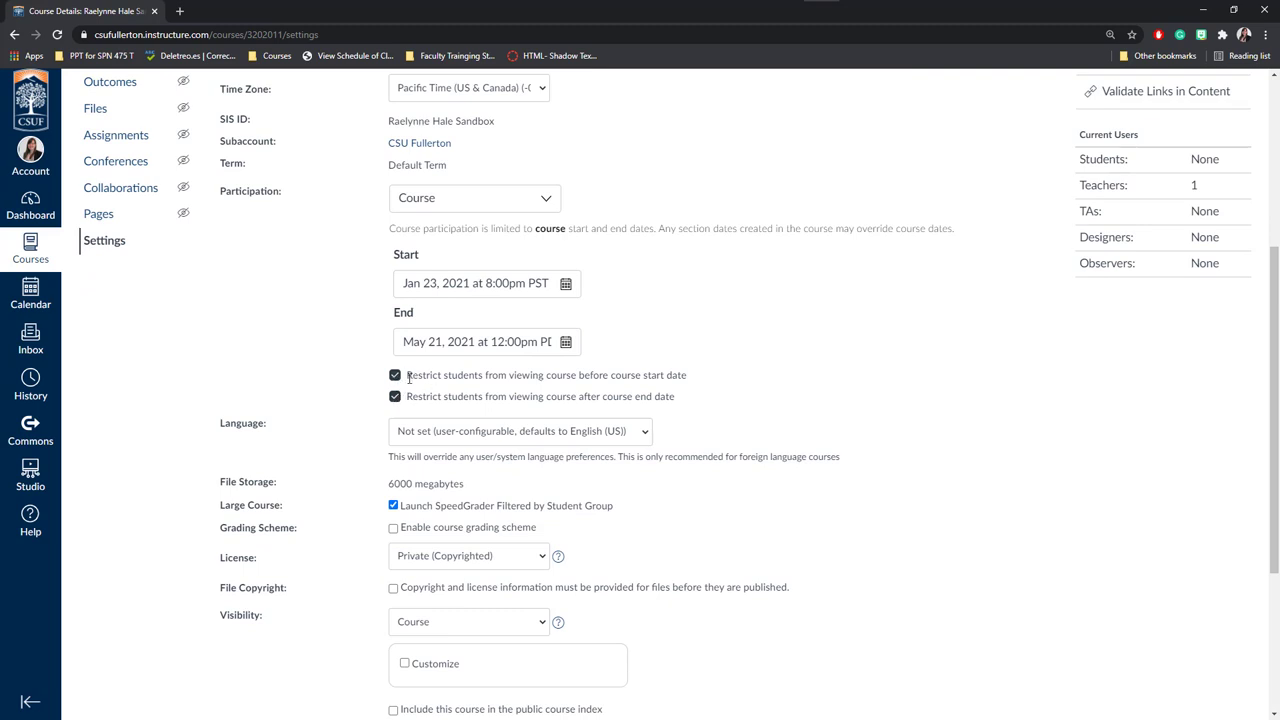
{"action": "left_click_drag", "start_coordinate": [406, 375], "coordinate": [695, 384]}
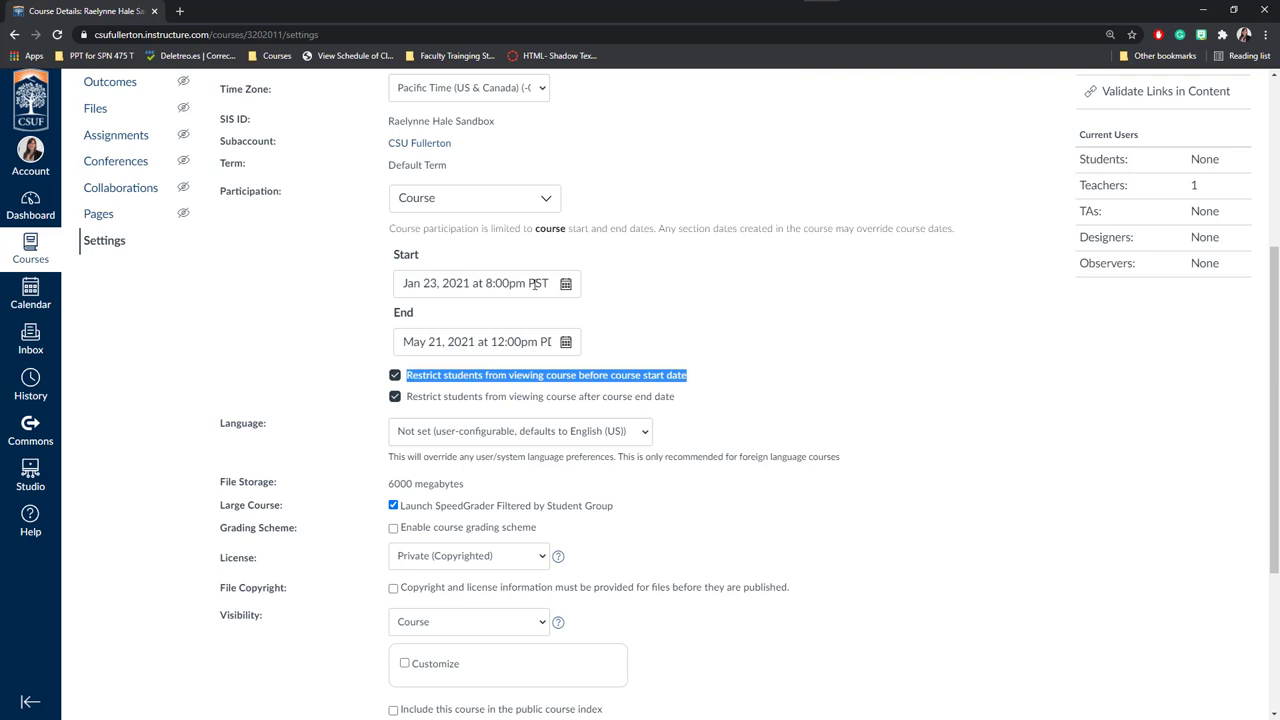
{"action": "left_click", "coordinate": [480, 396]}
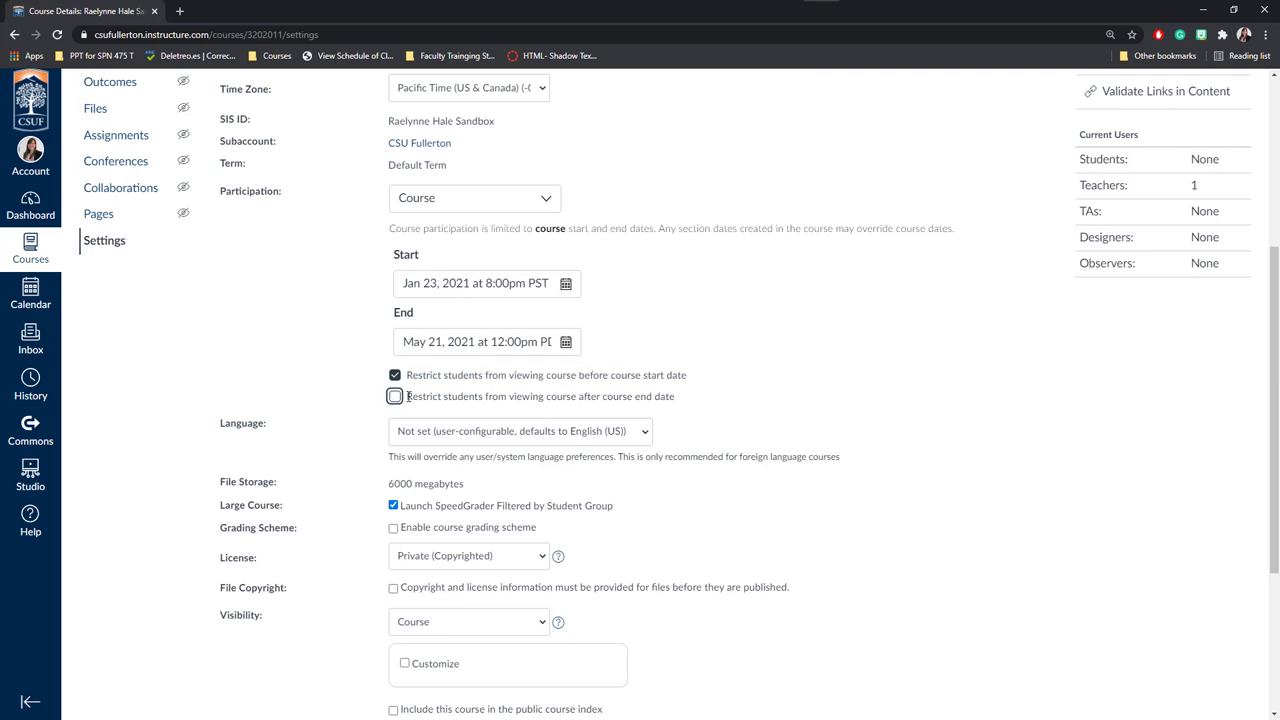
{"action": "left_click_drag", "start_coordinate": [400, 396], "coordinate": [698, 401]}
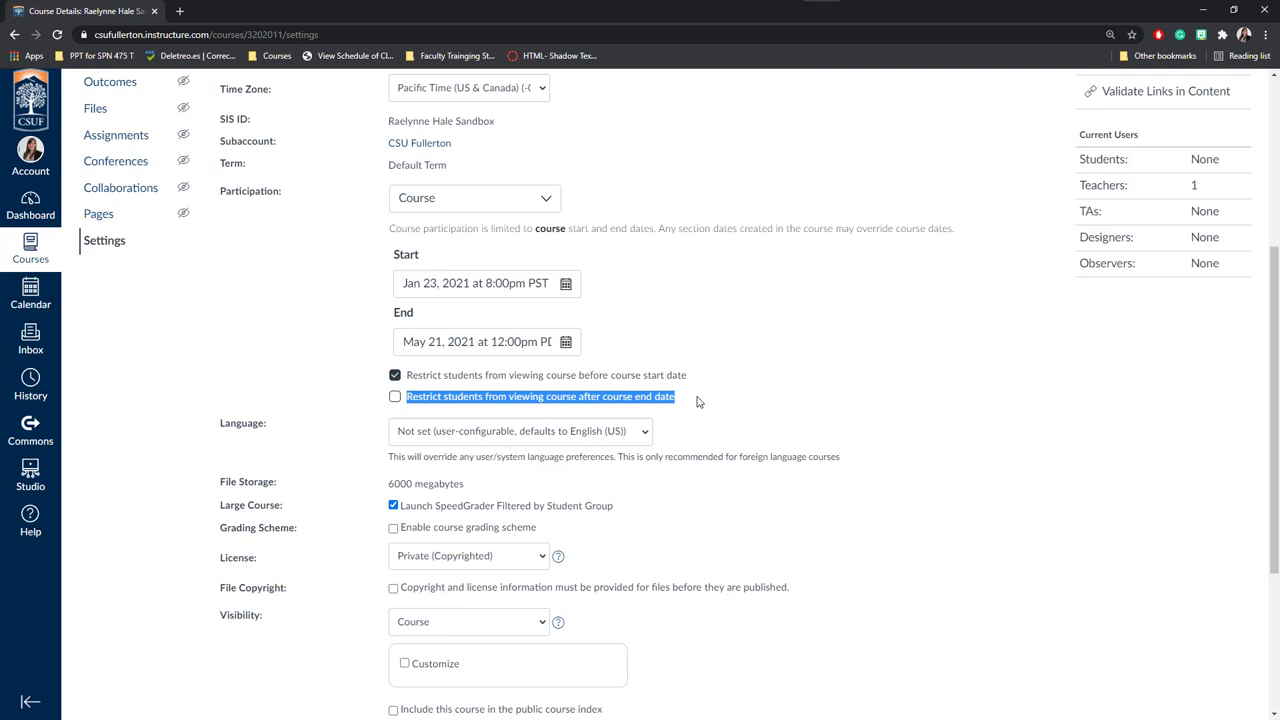
{"action": "left_click", "coordinate": [395, 396]}
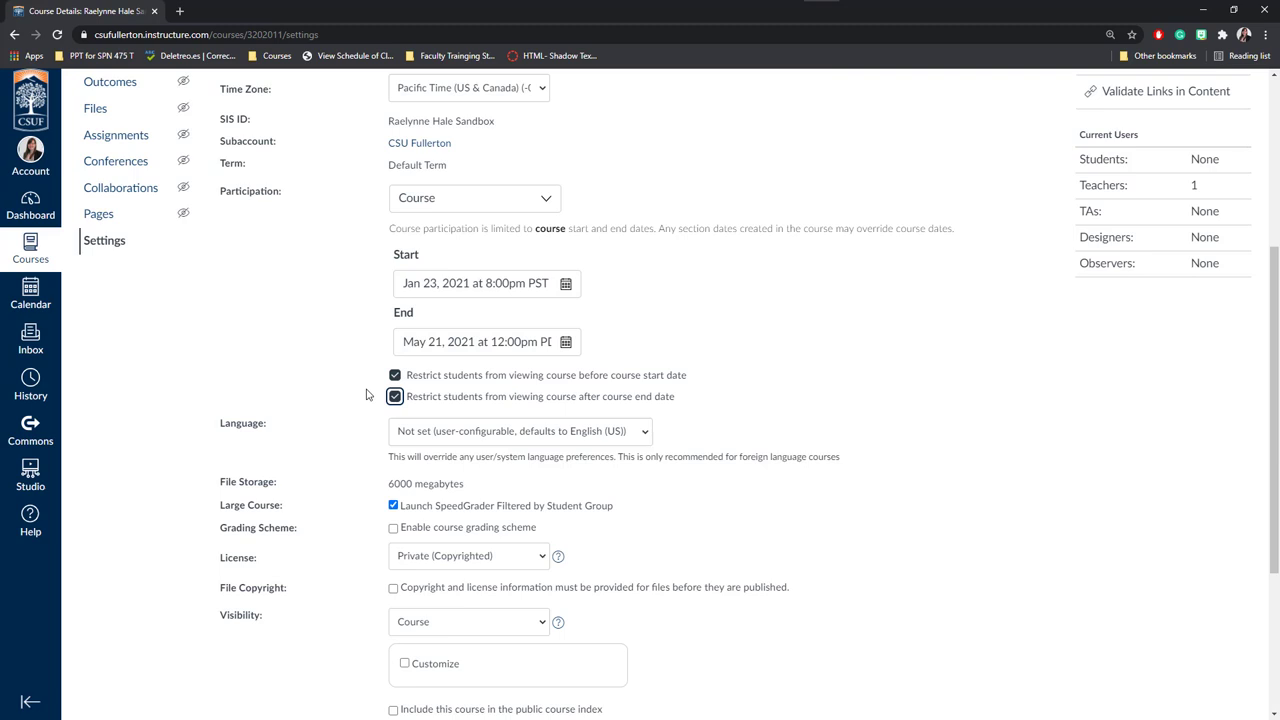
{"action": "left_click", "coordinate": [395, 375]}
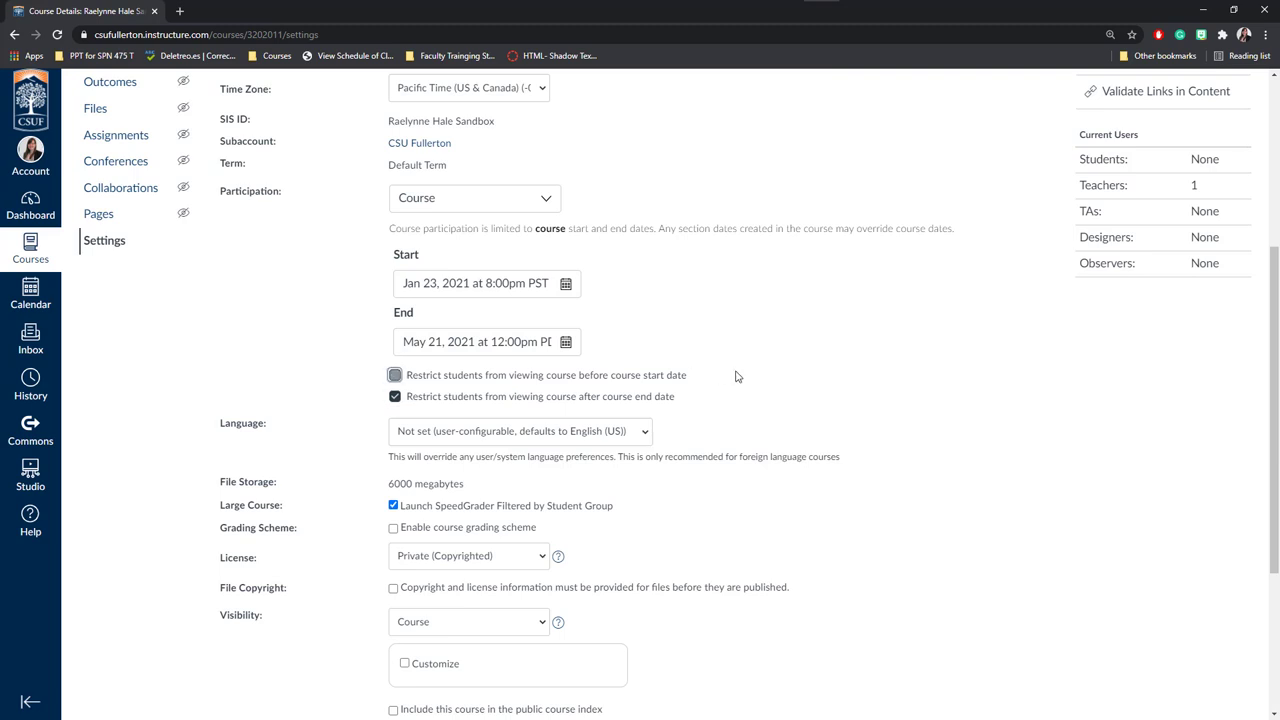
{"action": "left_click", "coordinate": [395, 375]}
{"action": "scroll", "coordinate": [390, 379], "scroll_direction": "down", "scroll_amount": 1}
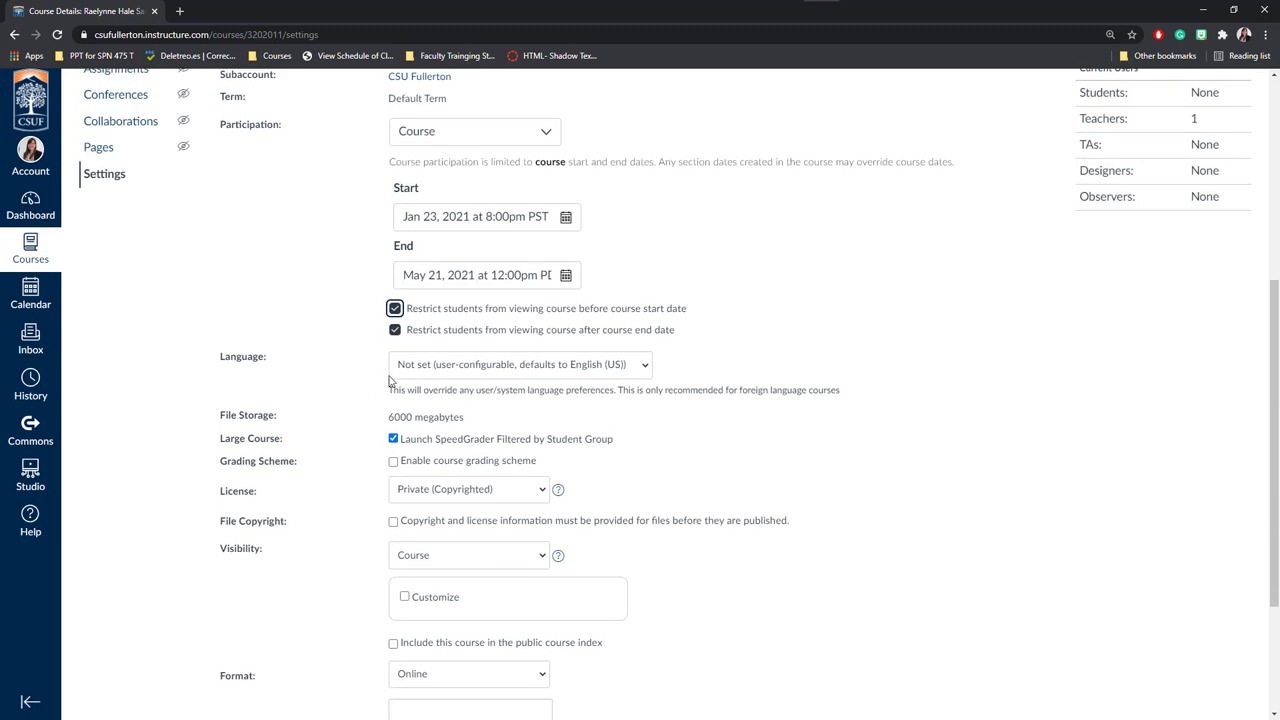
Browse the course language choices and leave the language Not set.
{"action": "left_click", "coordinate": [432, 368]}
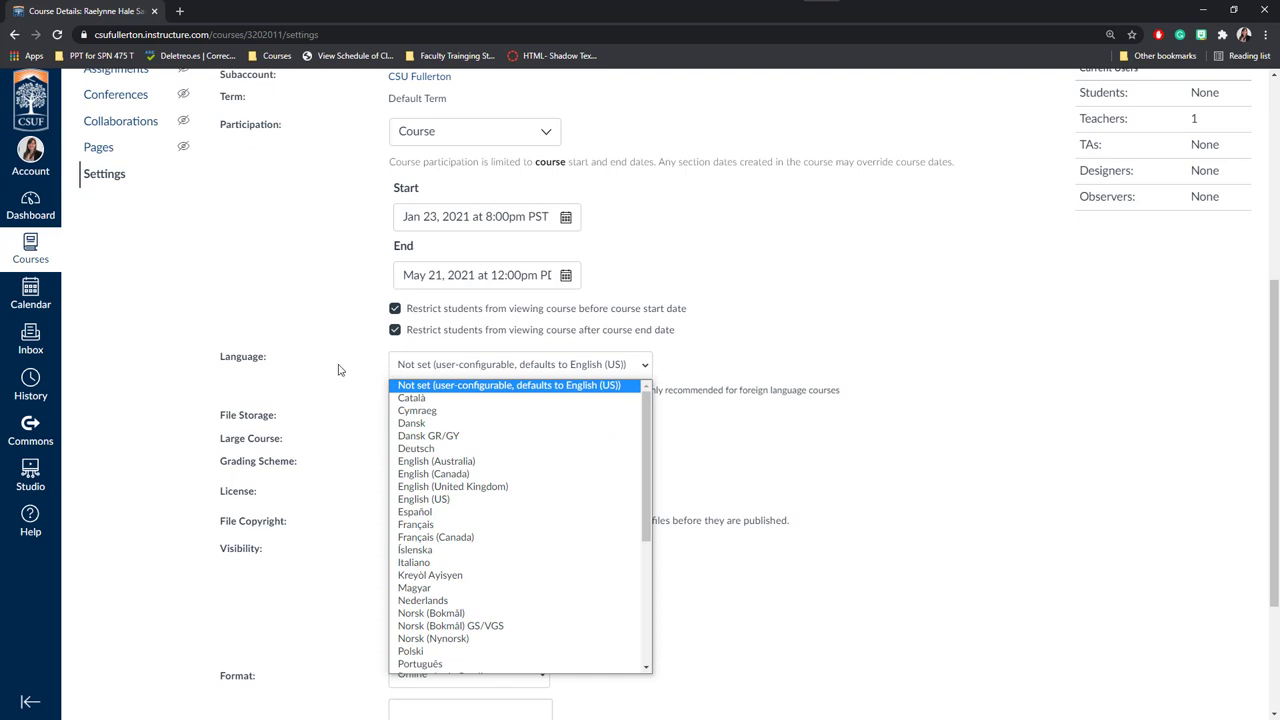
{"action": "key", "text": "Down"}
{"action": "key", "text": "Down"}
{"action": "key", "text": "Down"}
{"action": "key", "text": "Down"}
{"action": "key", "text": "Up"}
{"action": "key", "text": "Up"}
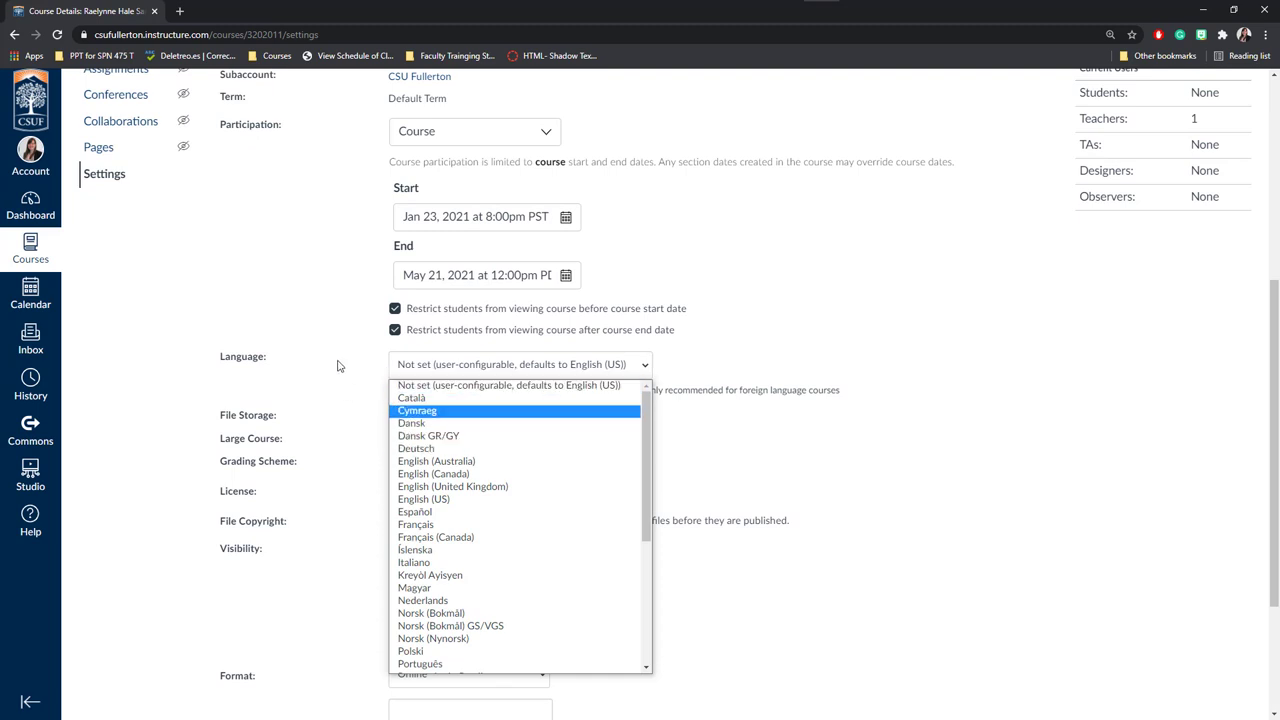
{"action": "key", "text": "Escape"}
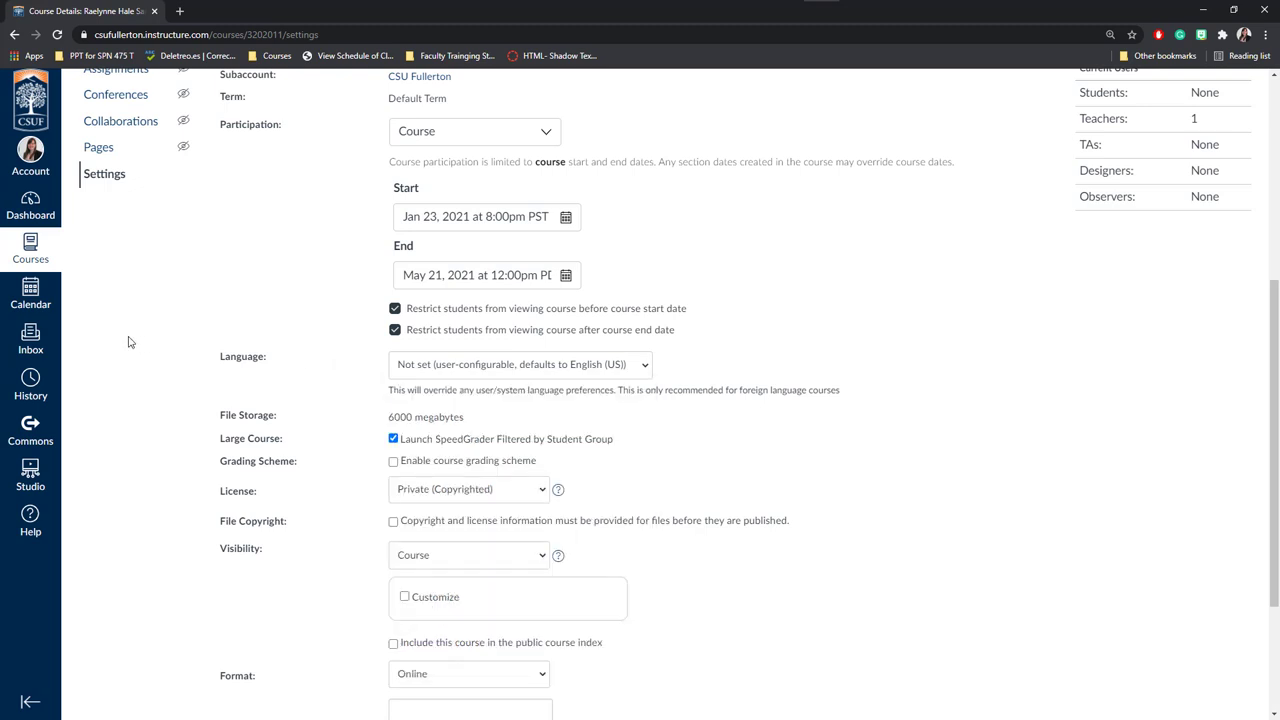
{"action": "scroll", "coordinate": [131, 343], "scroll_direction": "up", "scroll_amount": 2}
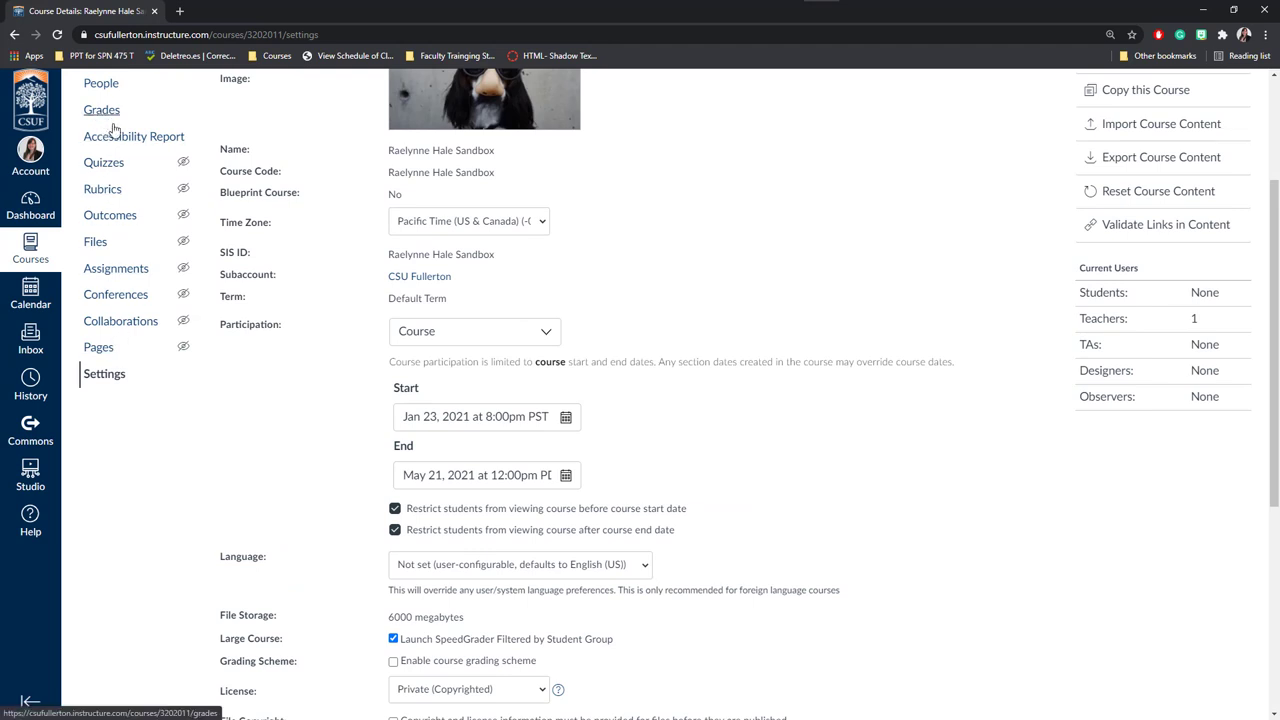
{"action": "scroll", "coordinate": [815, 348], "scroll_direction": "down", "scroll_amount": 3}
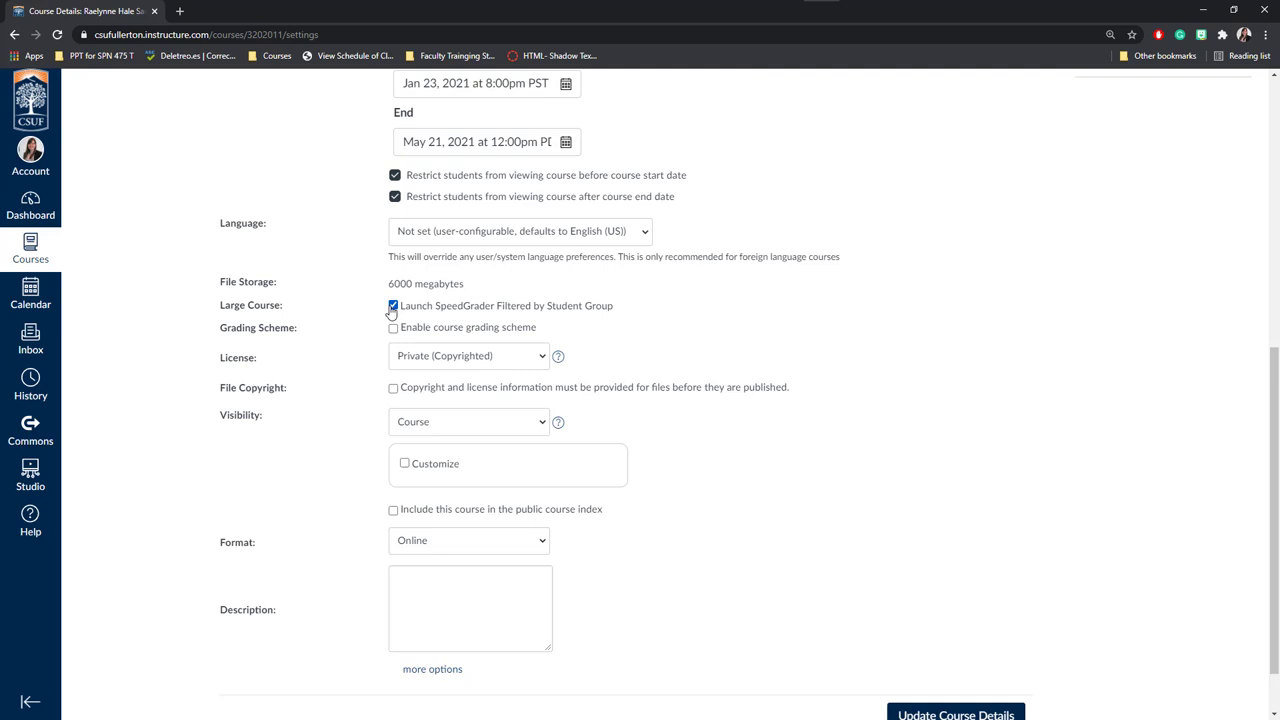
Uncheck 'Launch SpeedGrader Filtered by Student Group'.
{"action": "left_click", "coordinate": [393, 306]}
{"action": "left_click_drag", "start_coordinate": [232, 334], "coordinate": [300, 334]}
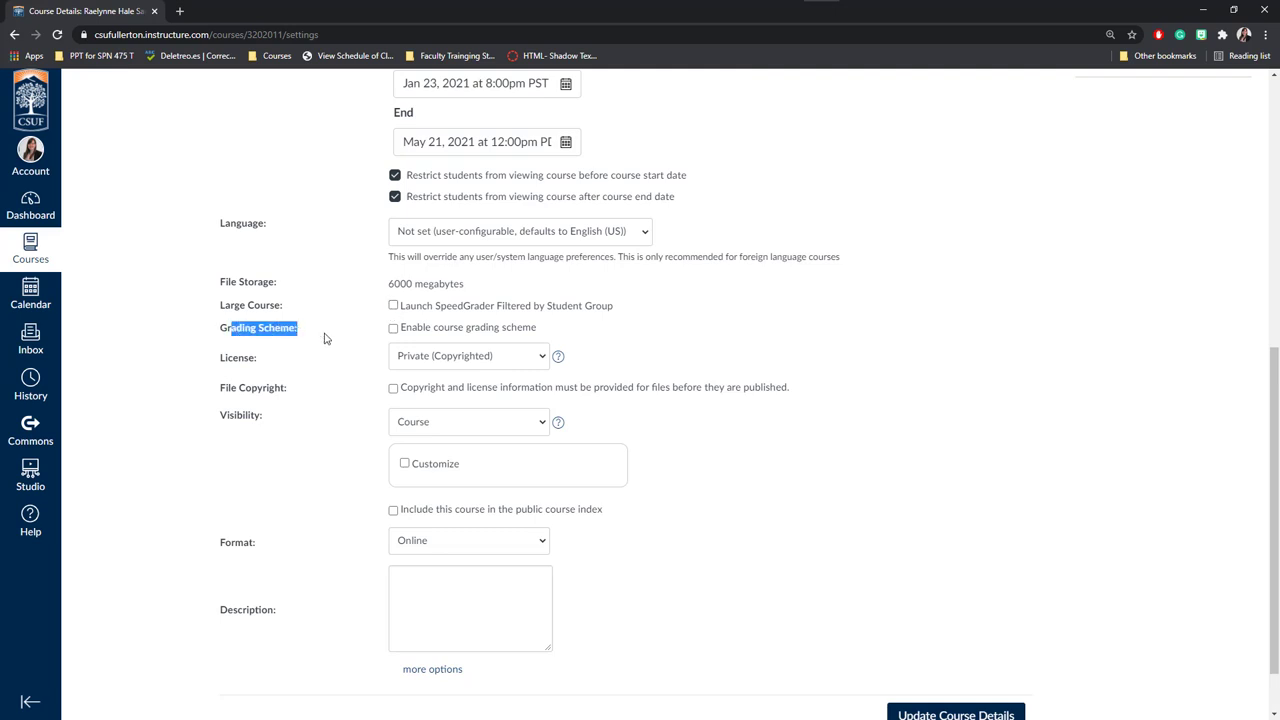
{"action": "left_click", "coordinate": [379, 339]}
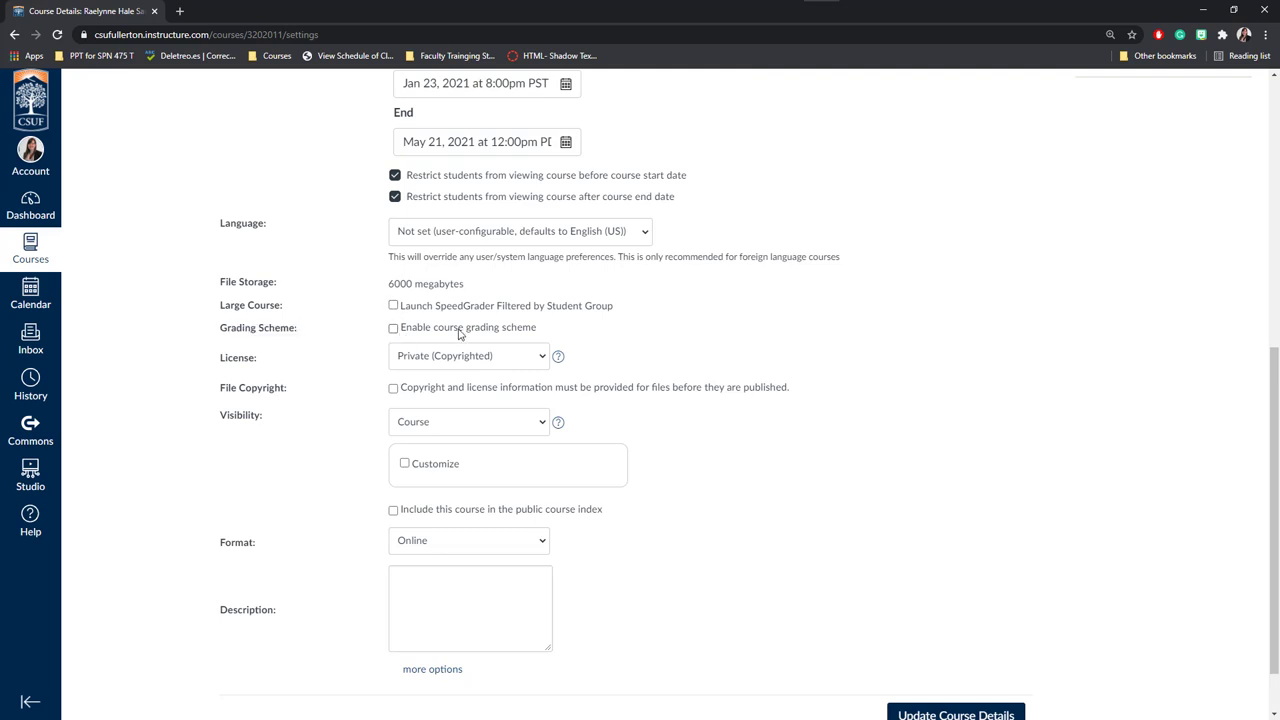
Enable the course grading scheme and open it for editing.
{"action": "left_click", "coordinate": [394, 331]}
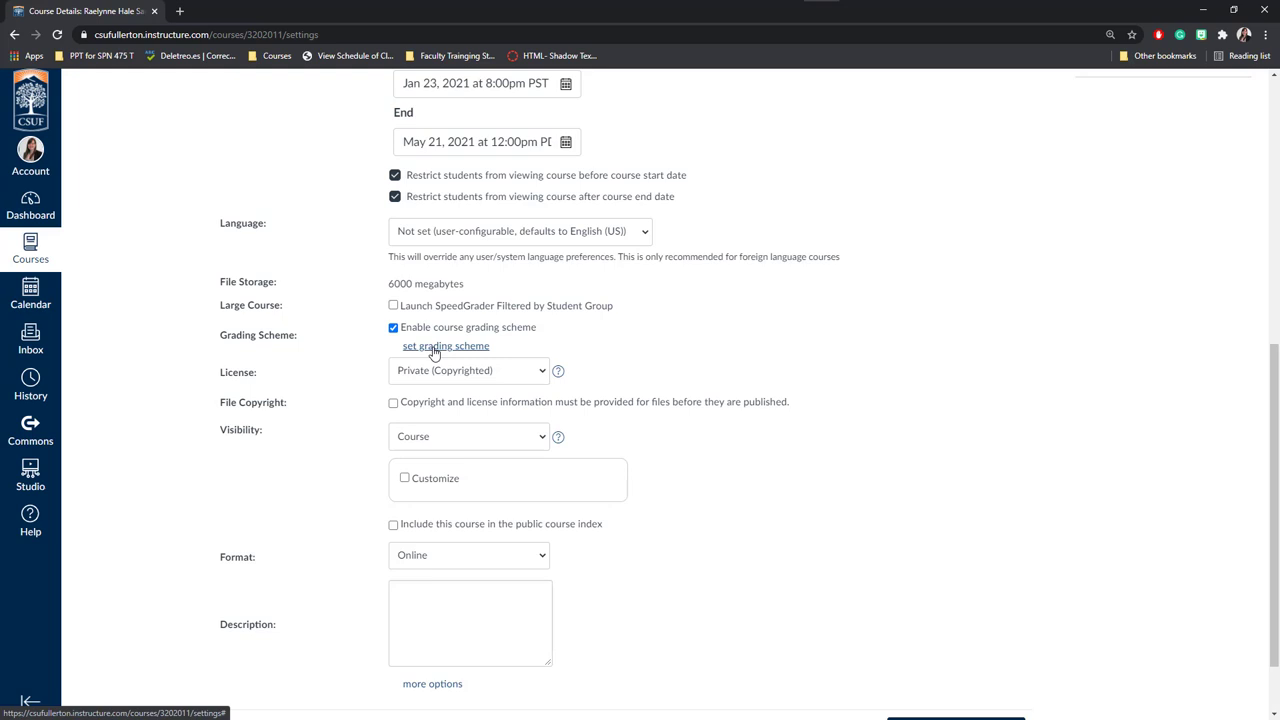
{"action": "left_click", "coordinate": [434, 354]}
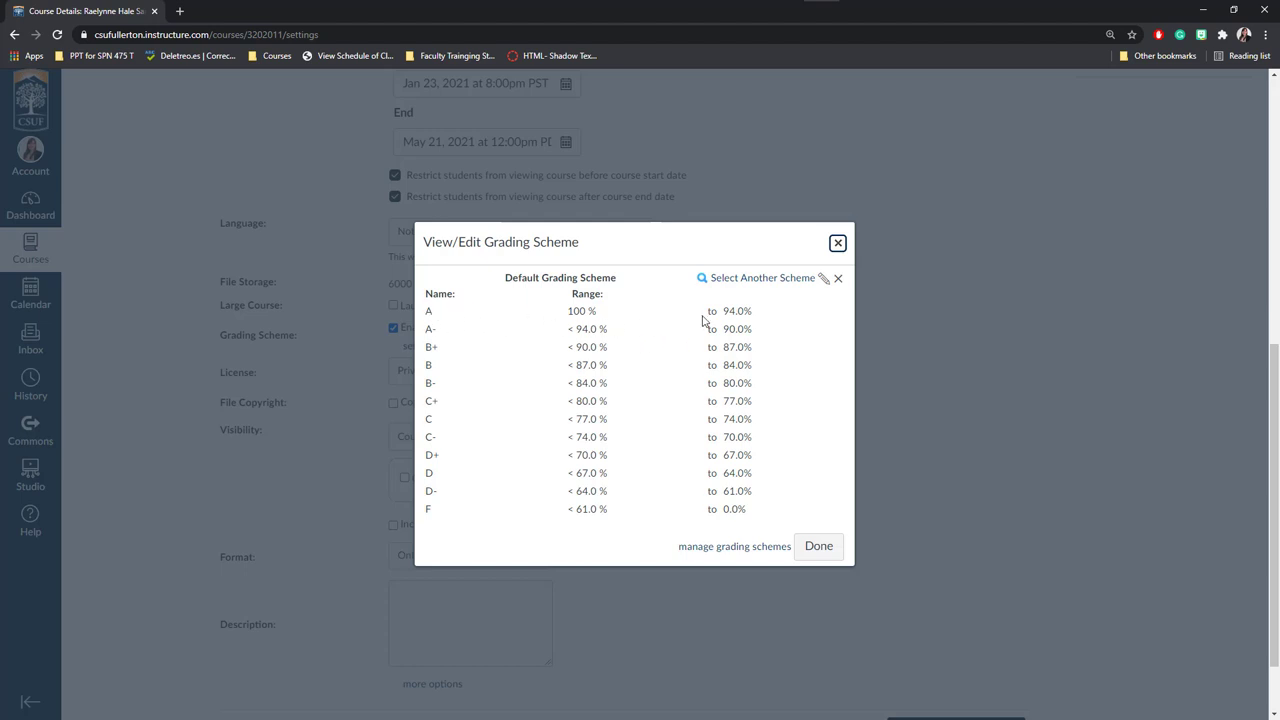
{"action": "left_click", "coordinate": [822, 281]}
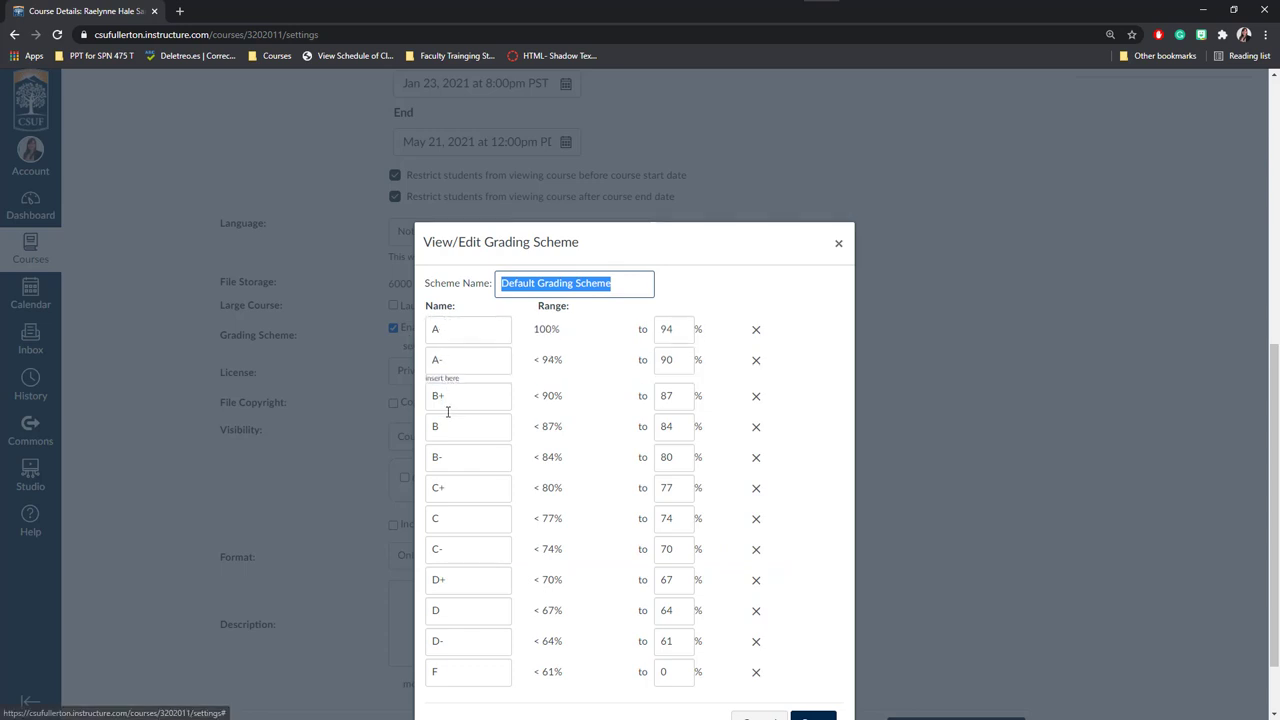
Add an A+ grade with lower bound 97% above A, then save and close the scheme.
{"action": "left_click", "coordinate": [443, 319]}
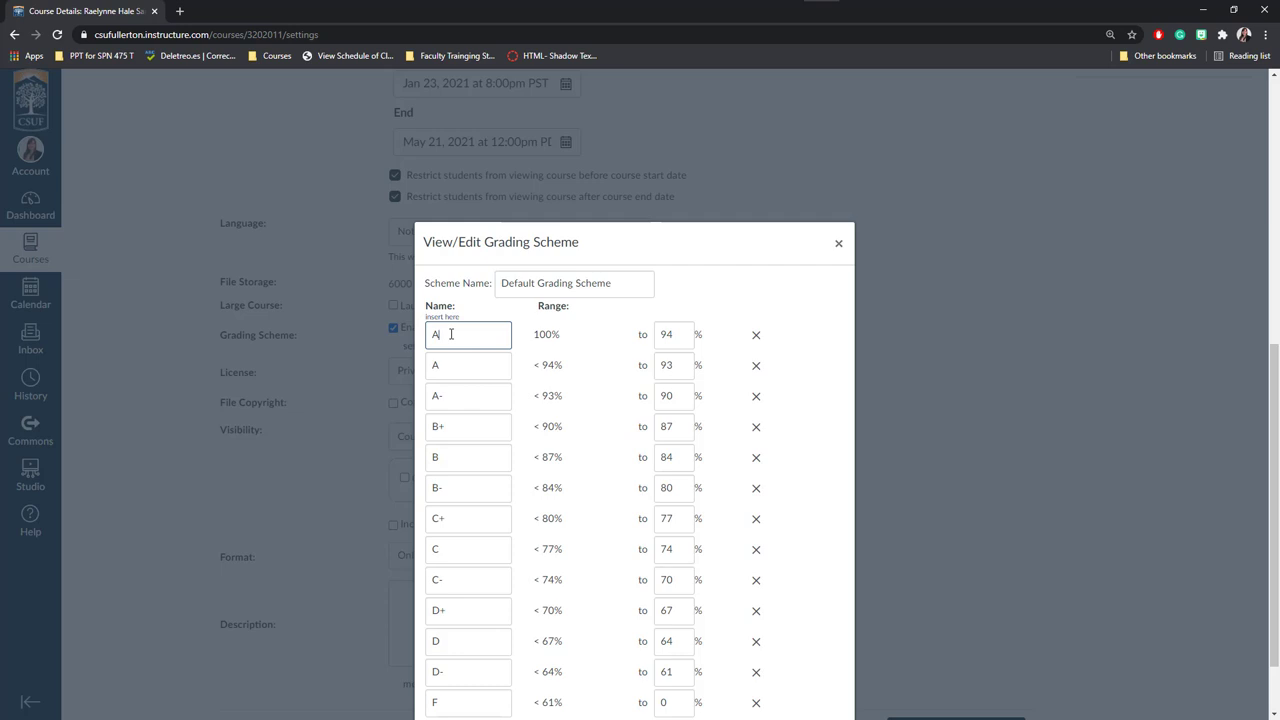
{"action": "type", "text": "A+"}
{"action": "left_click", "coordinate": [690, 334]}
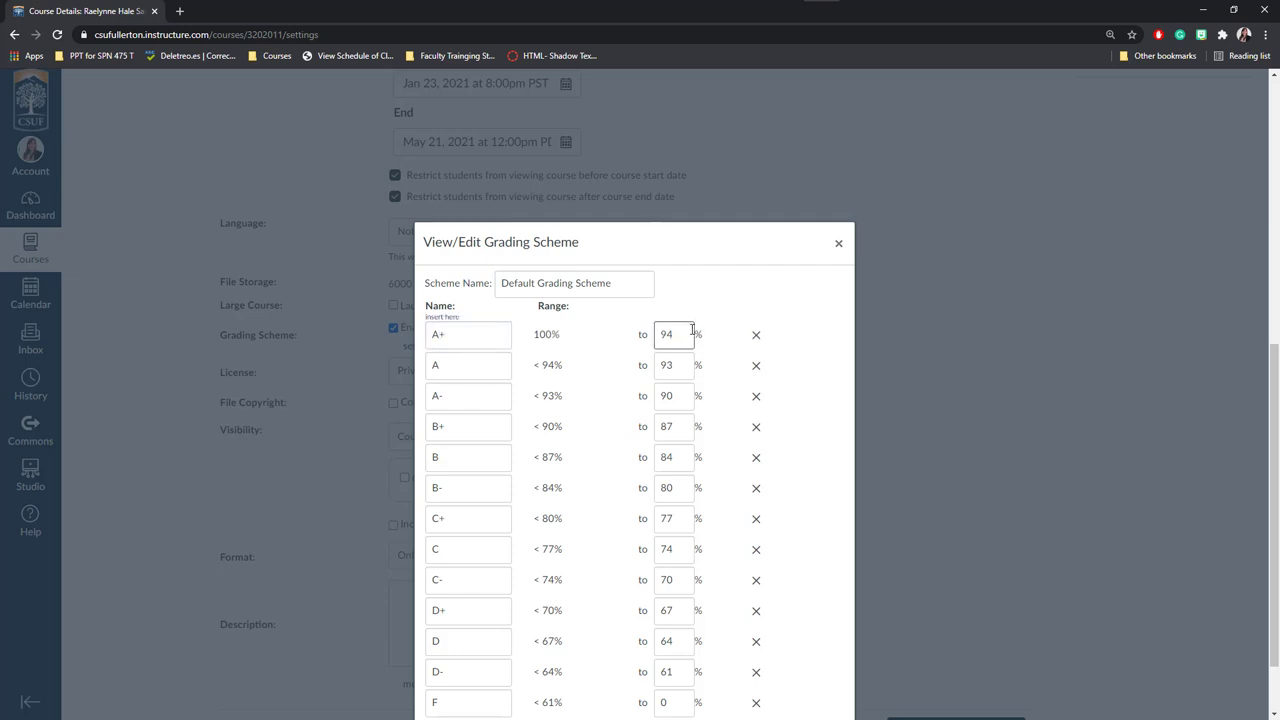
{"action": "key", "text": "BackSpace"}
{"action": "type", "text": "7"}
{"action": "left_click", "coordinate": [765, 300]}
{"action": "scroll", "coordinate": [818, 330], "scroll_direction": "down", "scroll_amount": 1}
{"action": "left_click", "coordinate": [805, 671]}
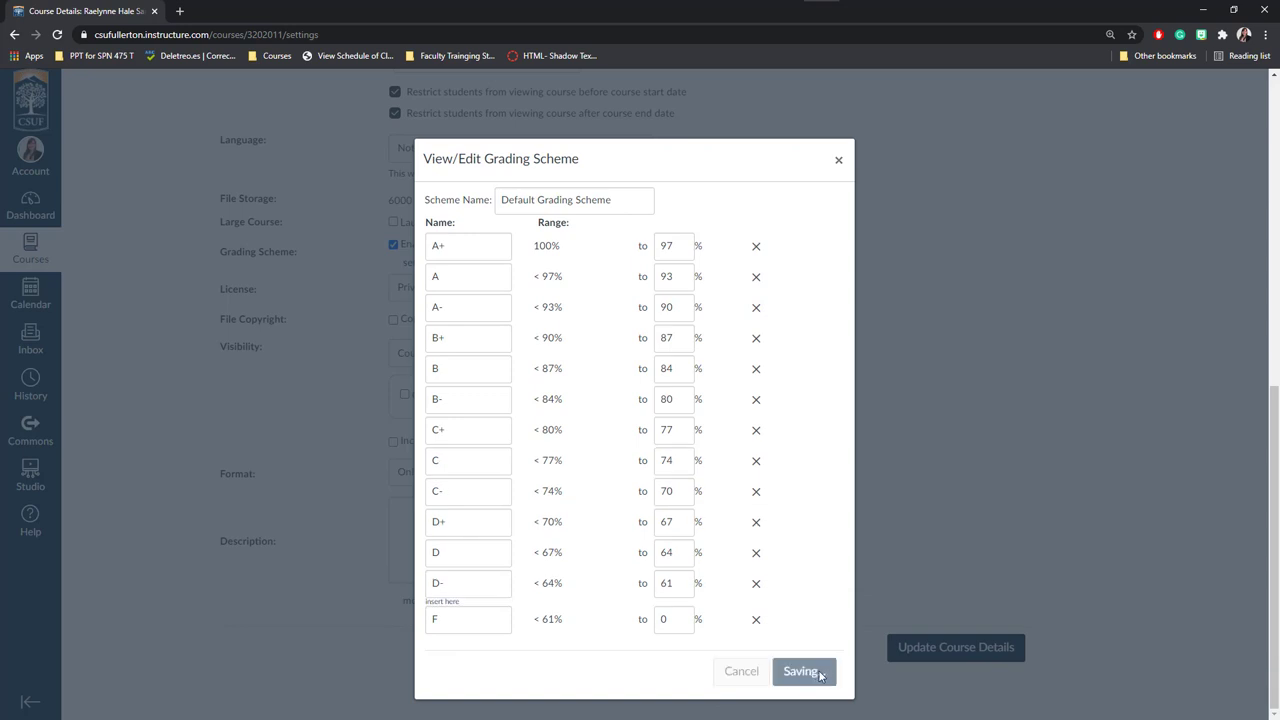
{"action": "left_click", "coordinate": [820, 562]}
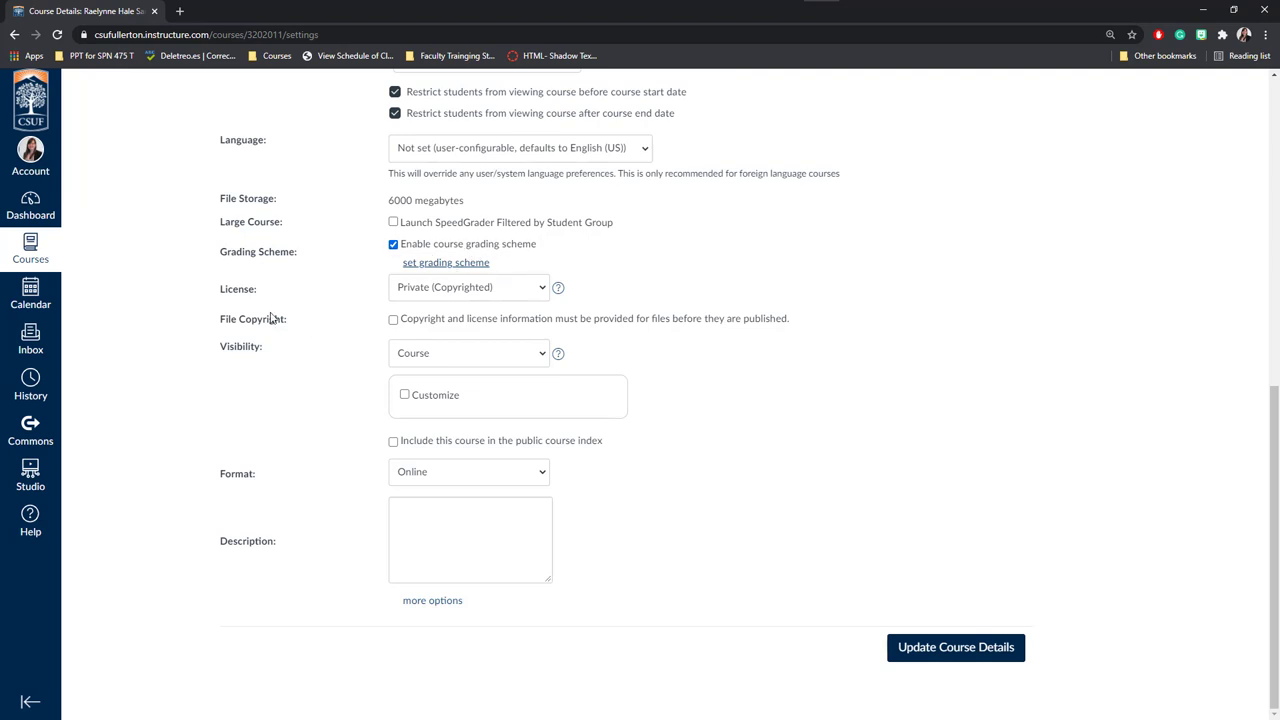
Review the License options leaving Private (Copyrighted), then show the Visibility choices.
{"action": "left_click", "coordinate": [426, 290]}
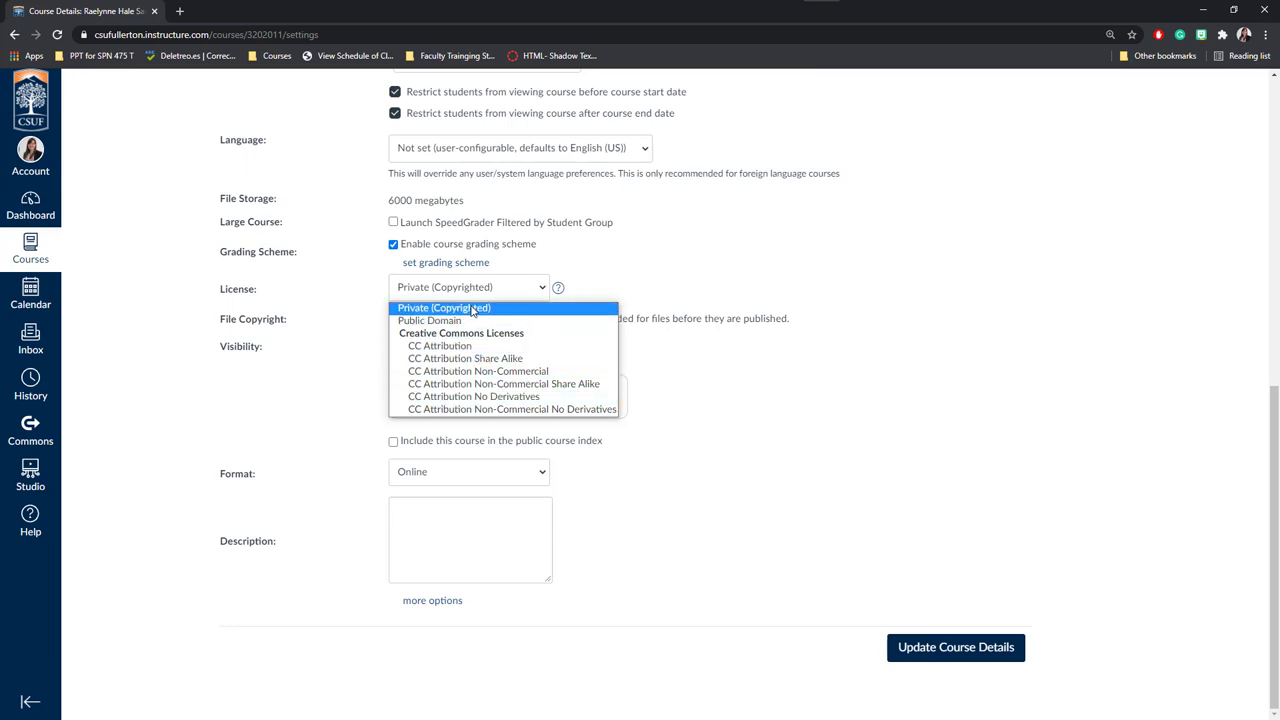
{"action": "left_click", "coordinate": [356, 292]}
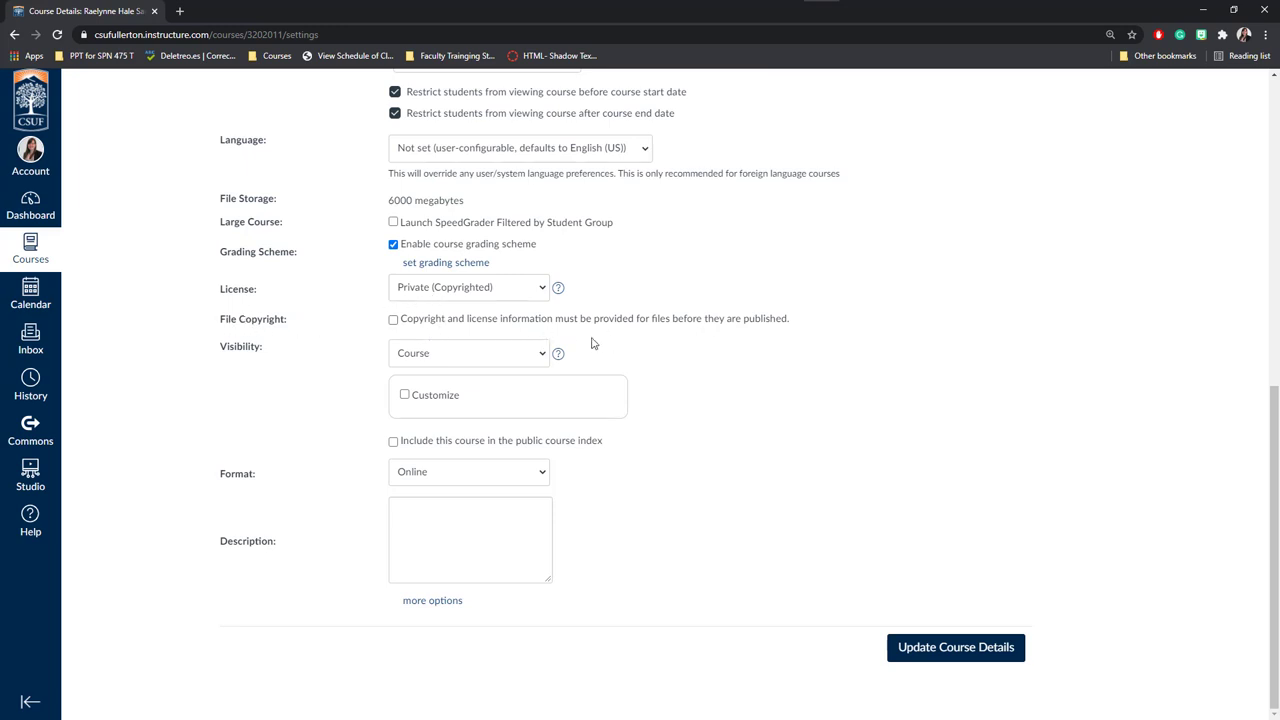
{"action": "left_click", "coordinate": [434, 358]}
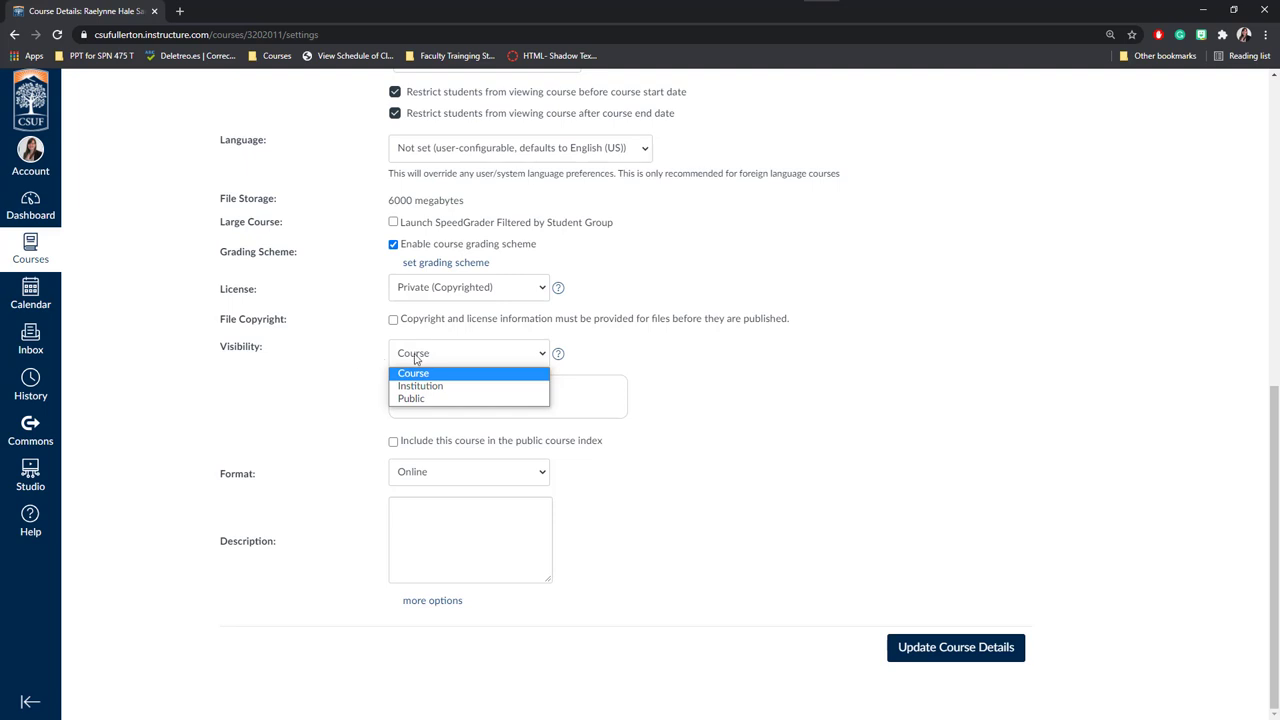
Keep visibility at Course, check the syllabus visibility options, and leave Customize unchecked.
{"action": "left_click", "coordinate": [364, 359]}
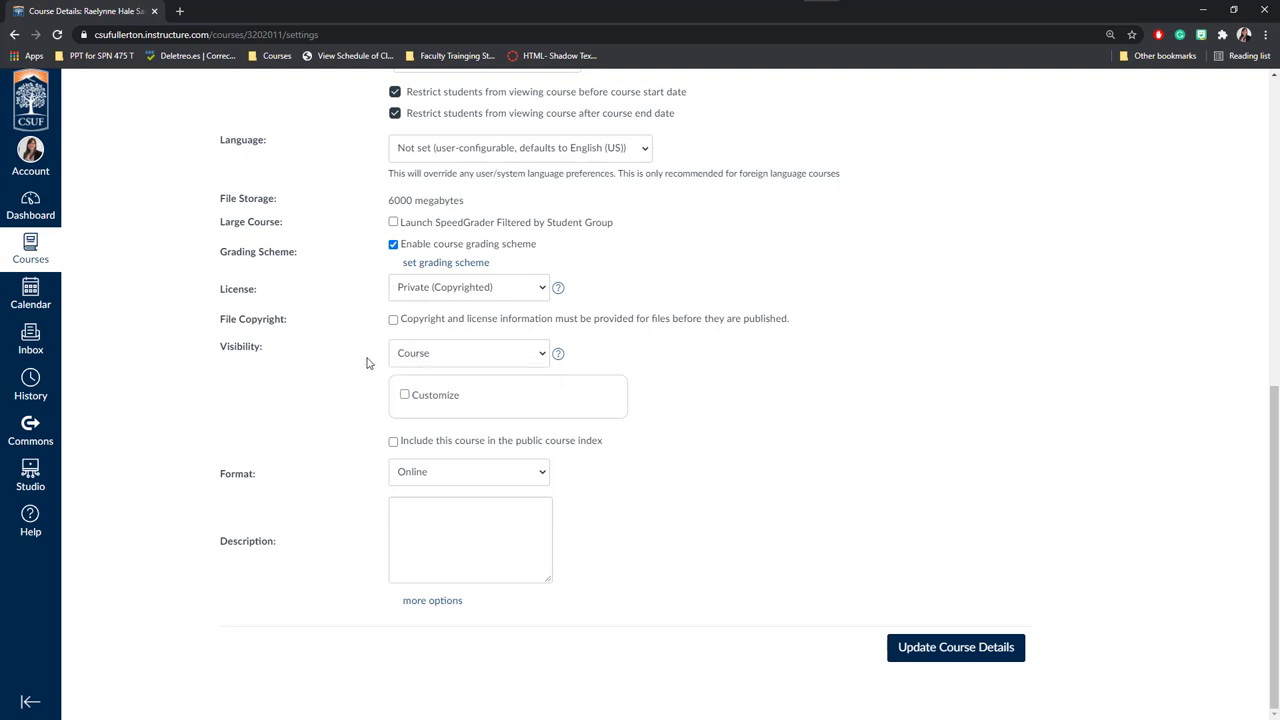
{"action": "left_click", "coordinate": [405, 395]}
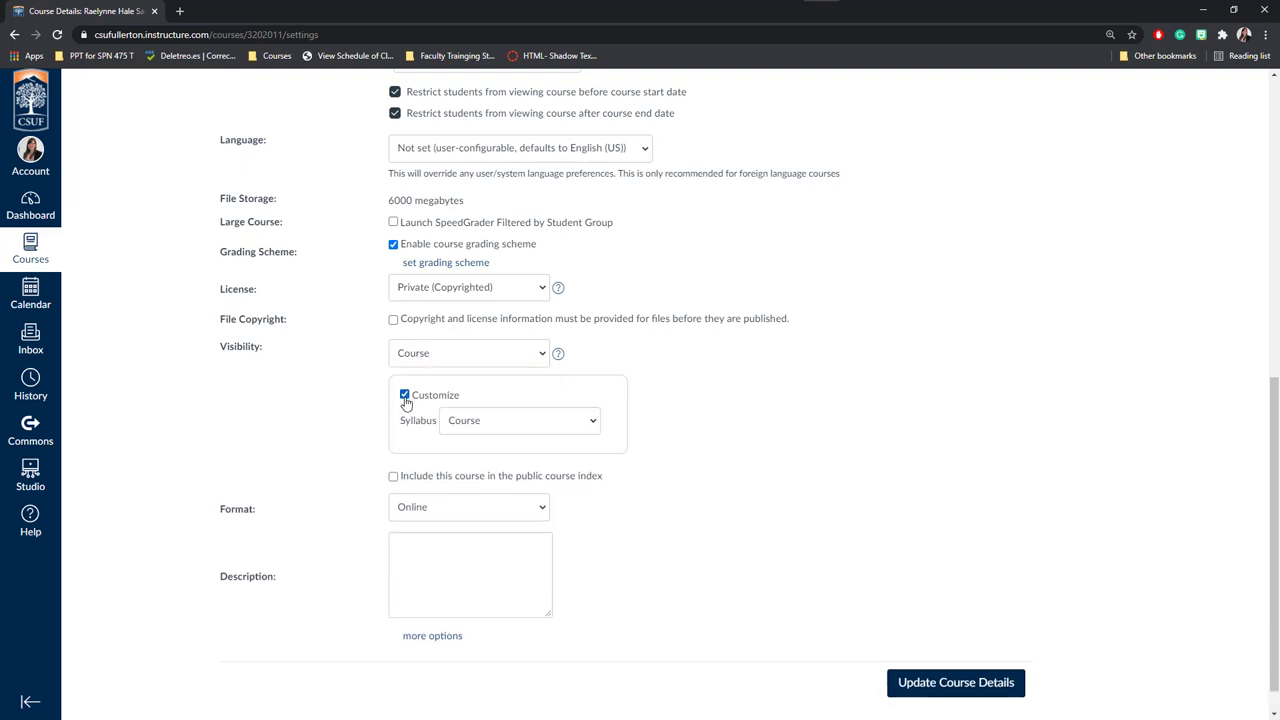
{"action": "left_click", "coordinate": [462, 420]}
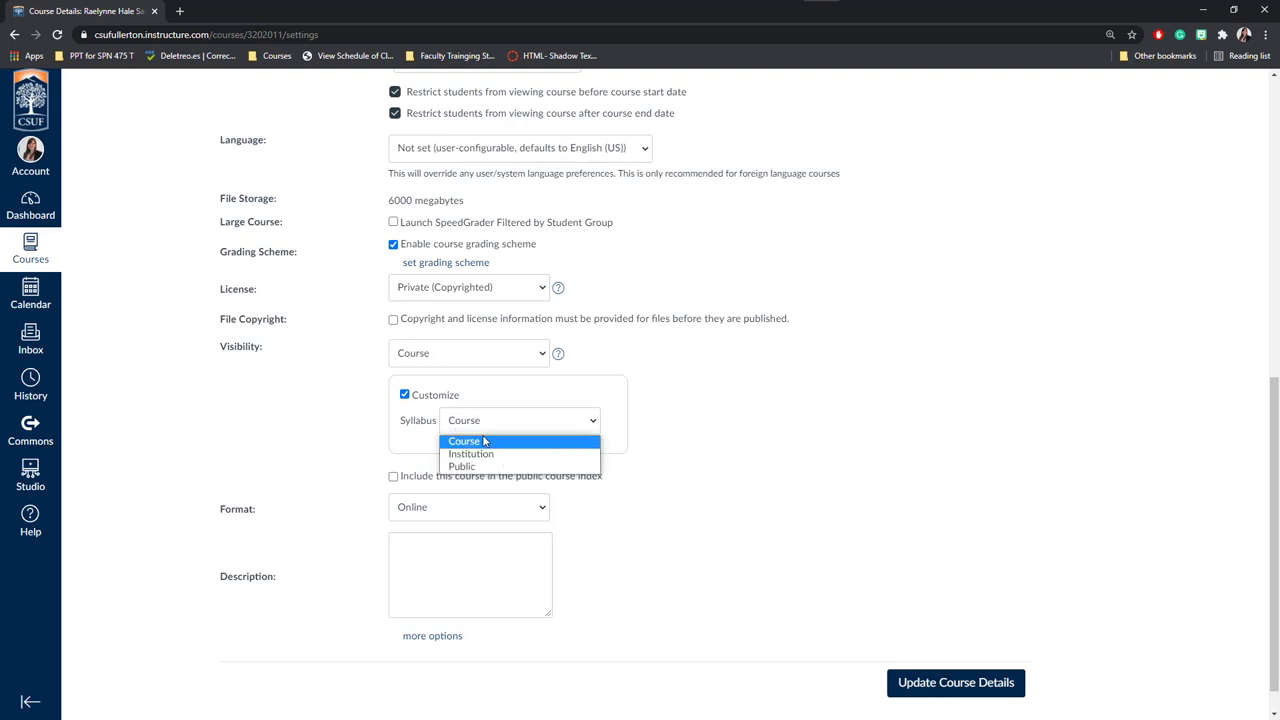
{"action": "left_click", "coordinate": [472, 401]}
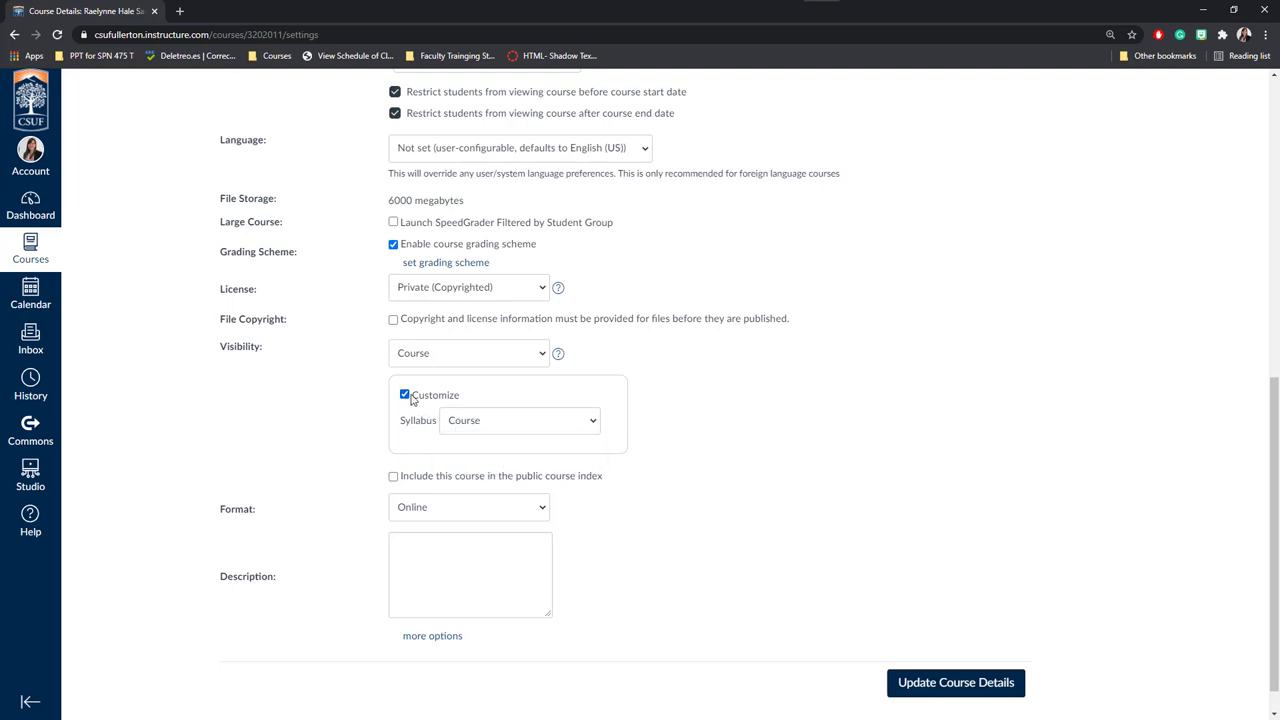
{"action": "left_click", "coordinate": [405, 395]}
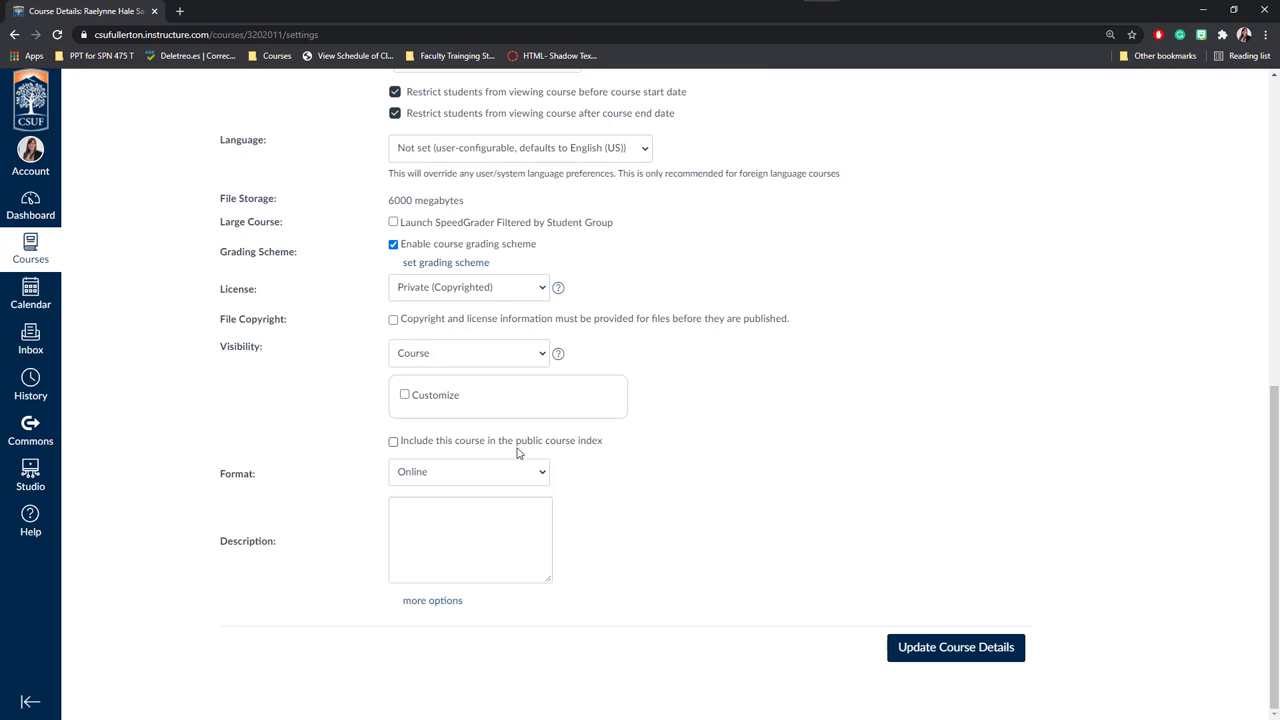
{"action": "left_click", "coordinate": [440, 478]}
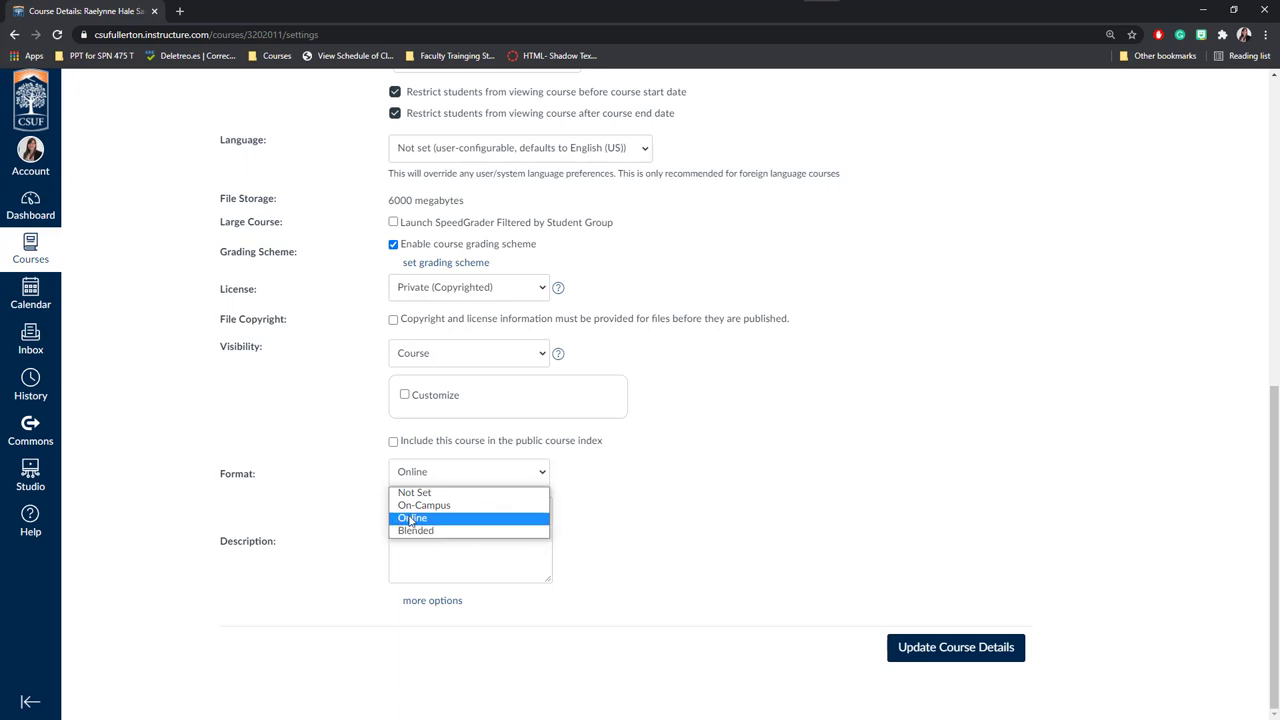
{"action": "left_click", "coordinate": [347, 508]}
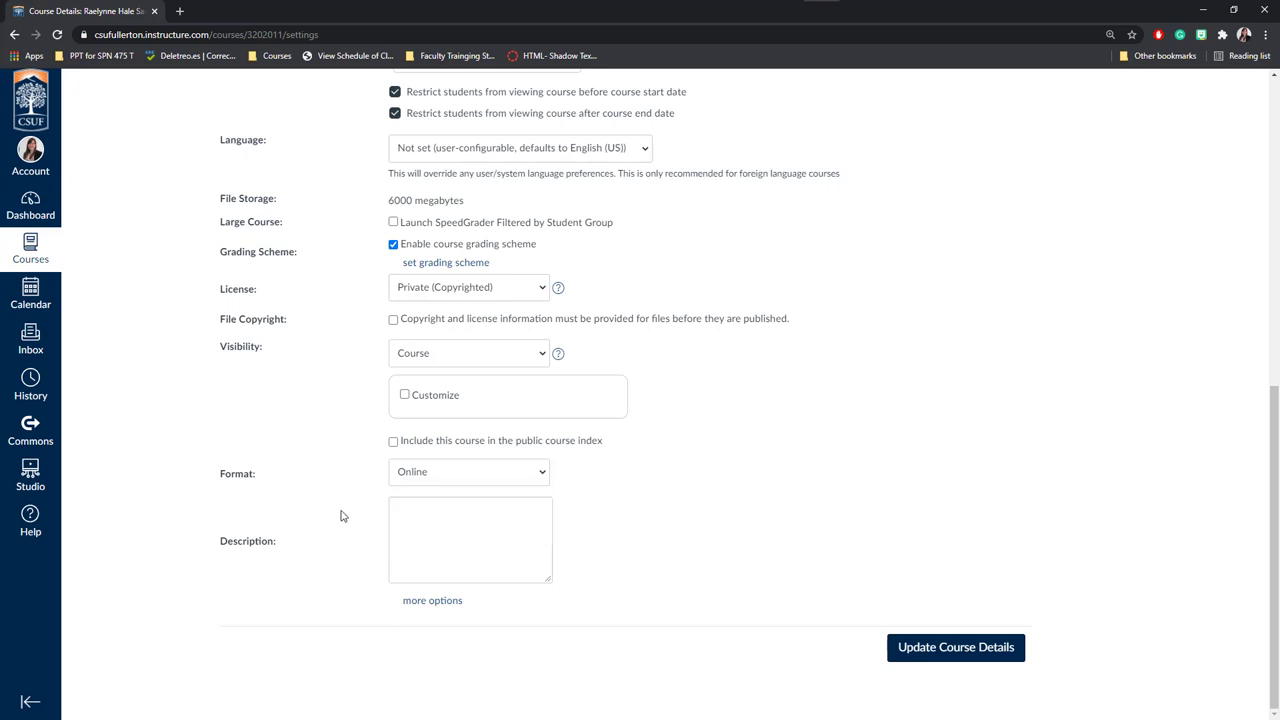
Show more options and keep 'Show recent announcements' on with 2 announcements.
{"action": "left_click", "coordinate": [430, 601]}
{"action": "scroll", "coordinate": [338, 571], "scroll_direction": "down", "scroll_amount": 2}
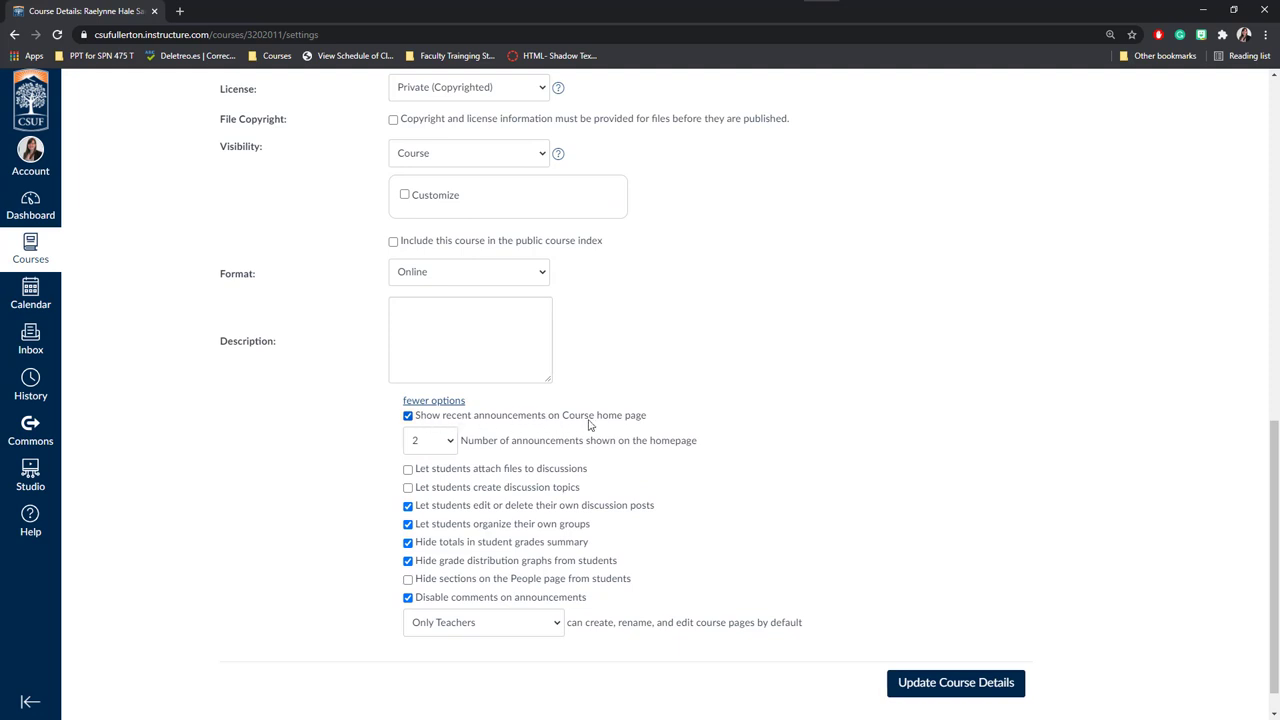
{"action": "left_click", "coordinate": [407, 417]}
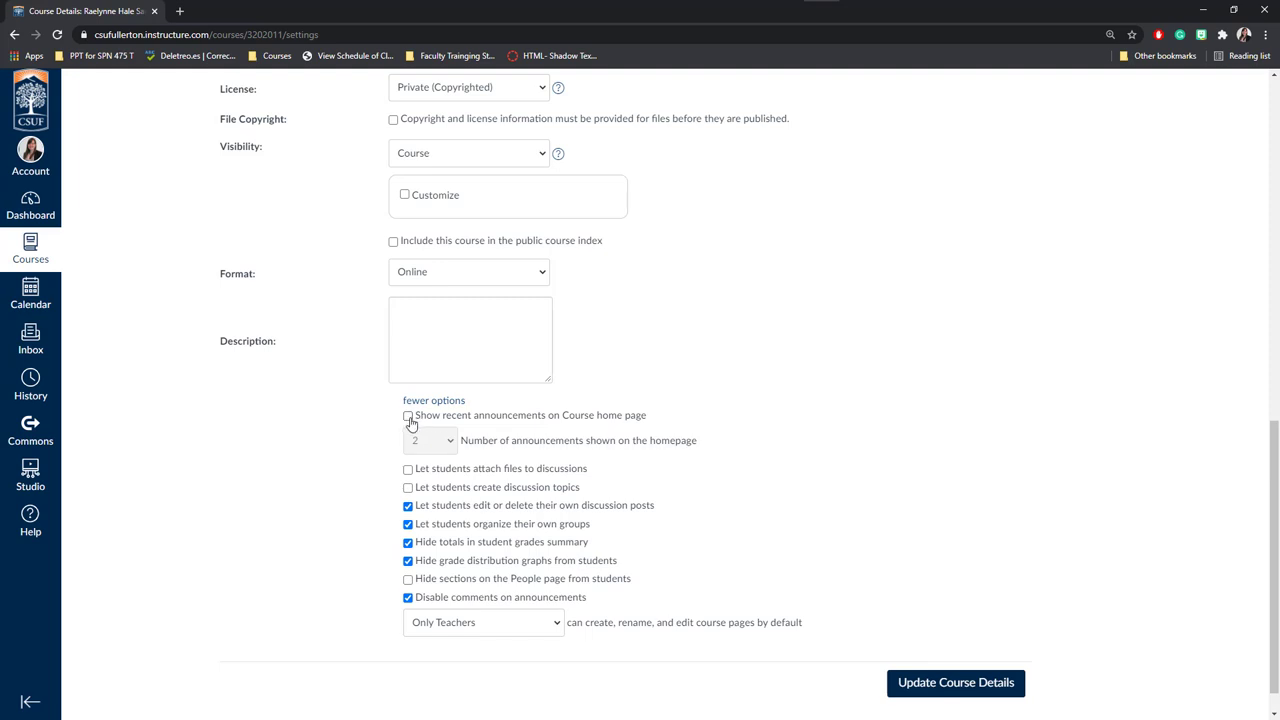
{"action": "left_click", "coordinate": [408, 416]}
{"action": "left_click", "coordinate": [447, 450]}
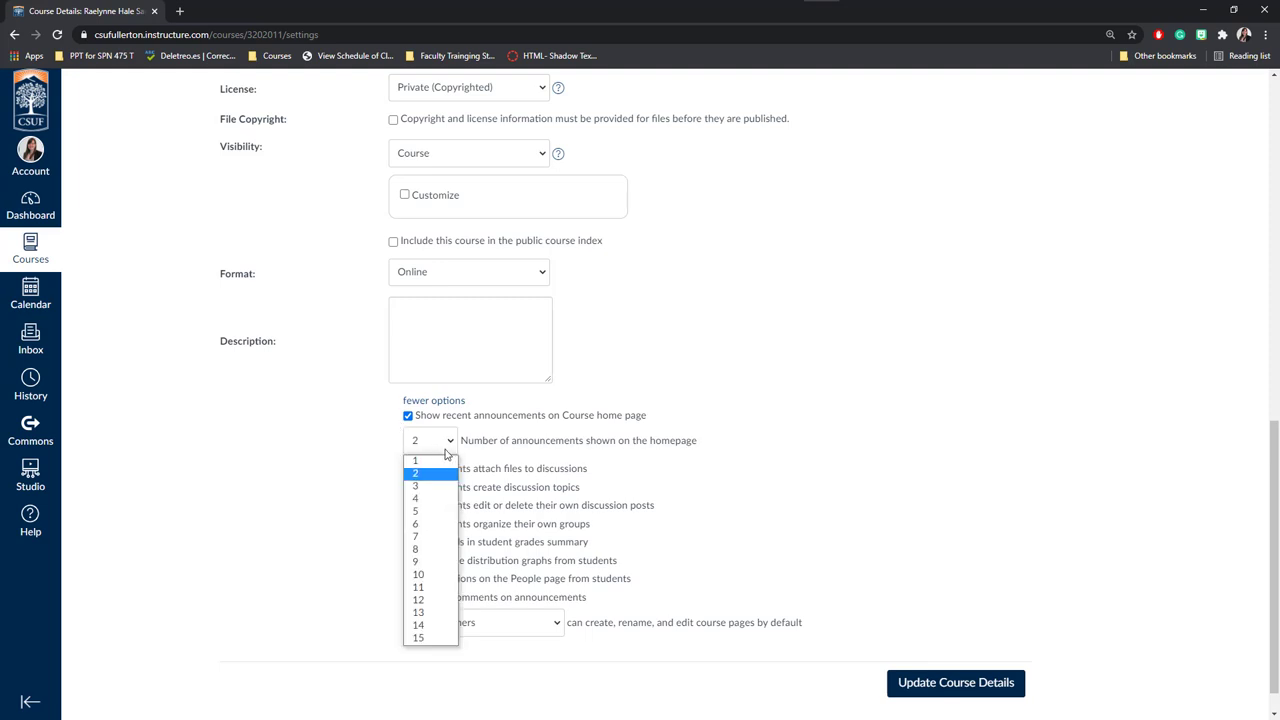
{"action": "left_click", "coordinate": [436, 481]}
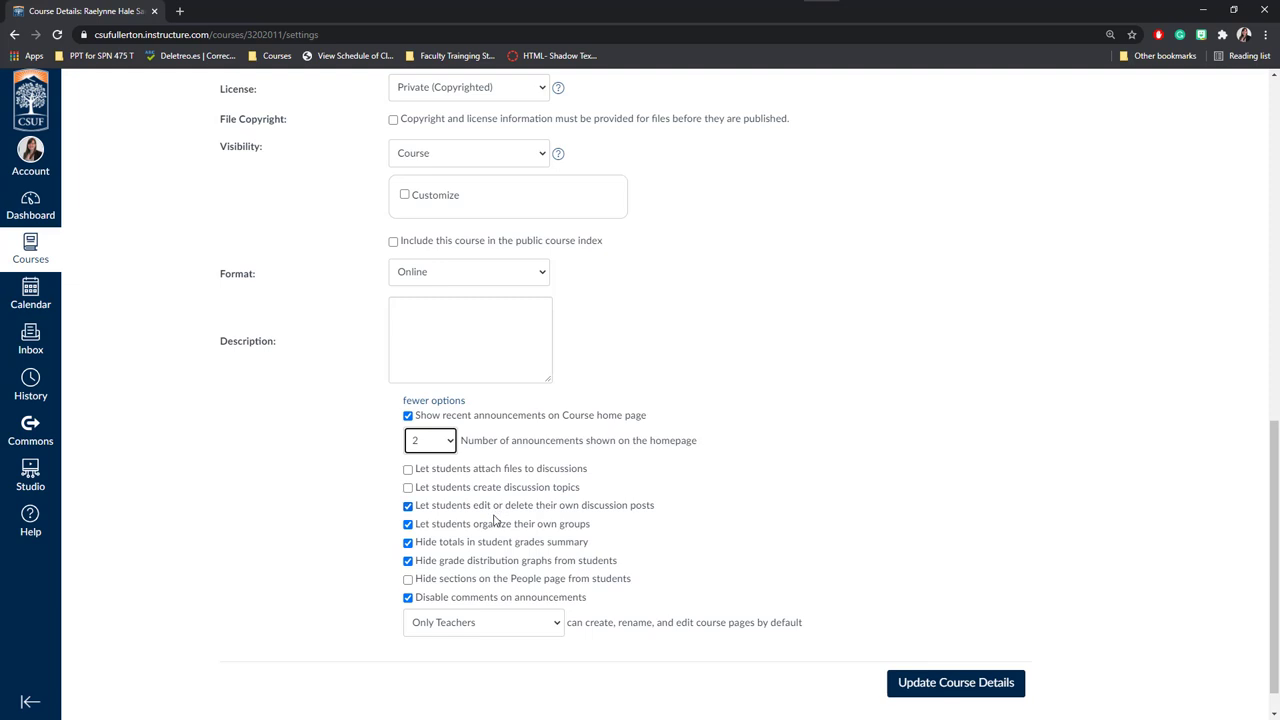
Show students grade totals and distribution graphs, disable student-organized groups, hide People sections; page editing stays Only Teachers.
{"action": "left_click", "coordinate": [410, 527]}
{"action": "left_click", "coordinate": [408, 543]}
{"action": "left_click", "coordinate": [408, 564]}
{"action": "left_click", "coordinate": [408, 580]}
{"action": "left_click", "coordinate": [516, 624]}
{"action": "left_click", "coordinate": [615, 635]}
Keep page editing limited to Only Teachers and save the course details with Update Course Details.
{"action": "left_click", "coordinate": [519, 630]}
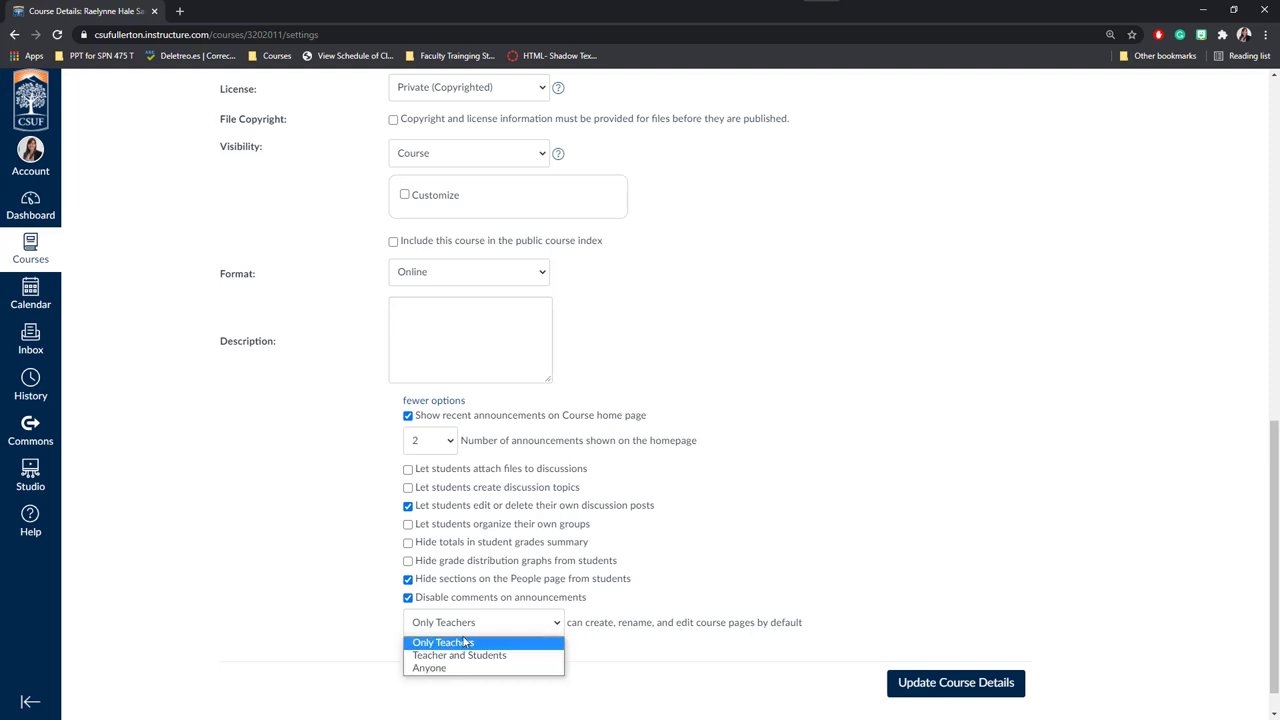
{"action": "left_click", "coordinate": [615, 641]}
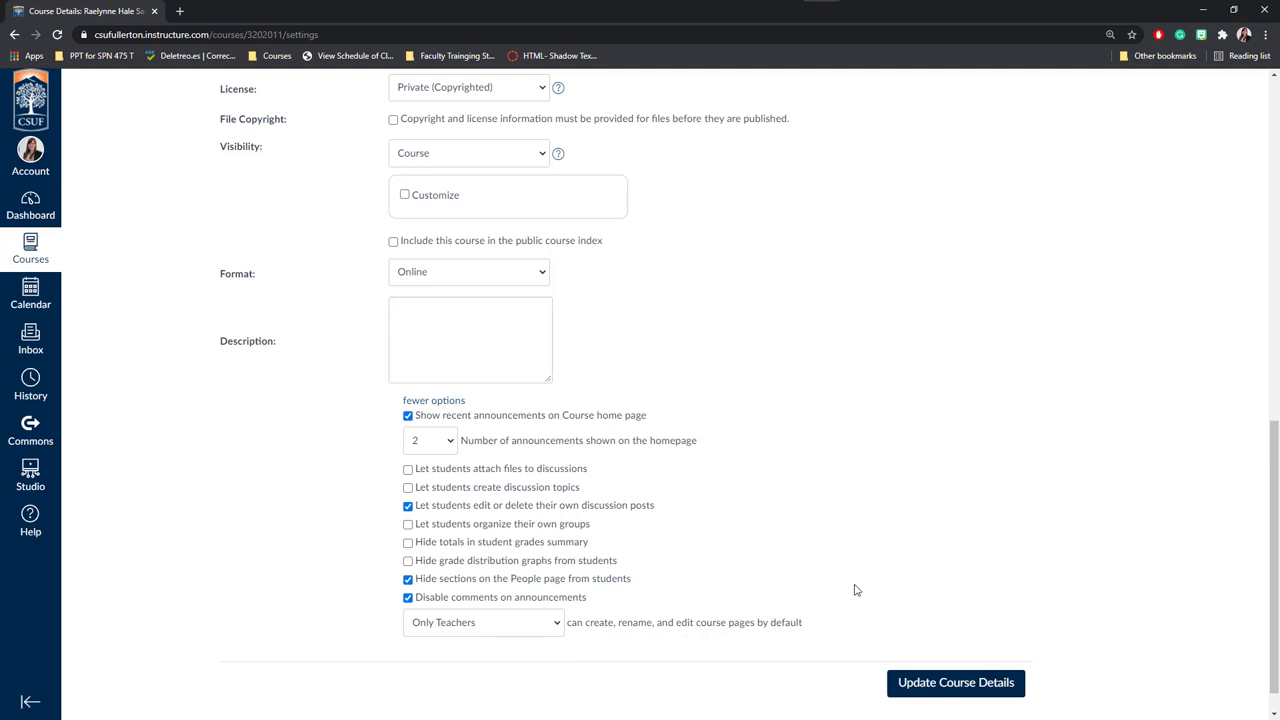
{"action": "left_click", "coordinate": [938, 690]}
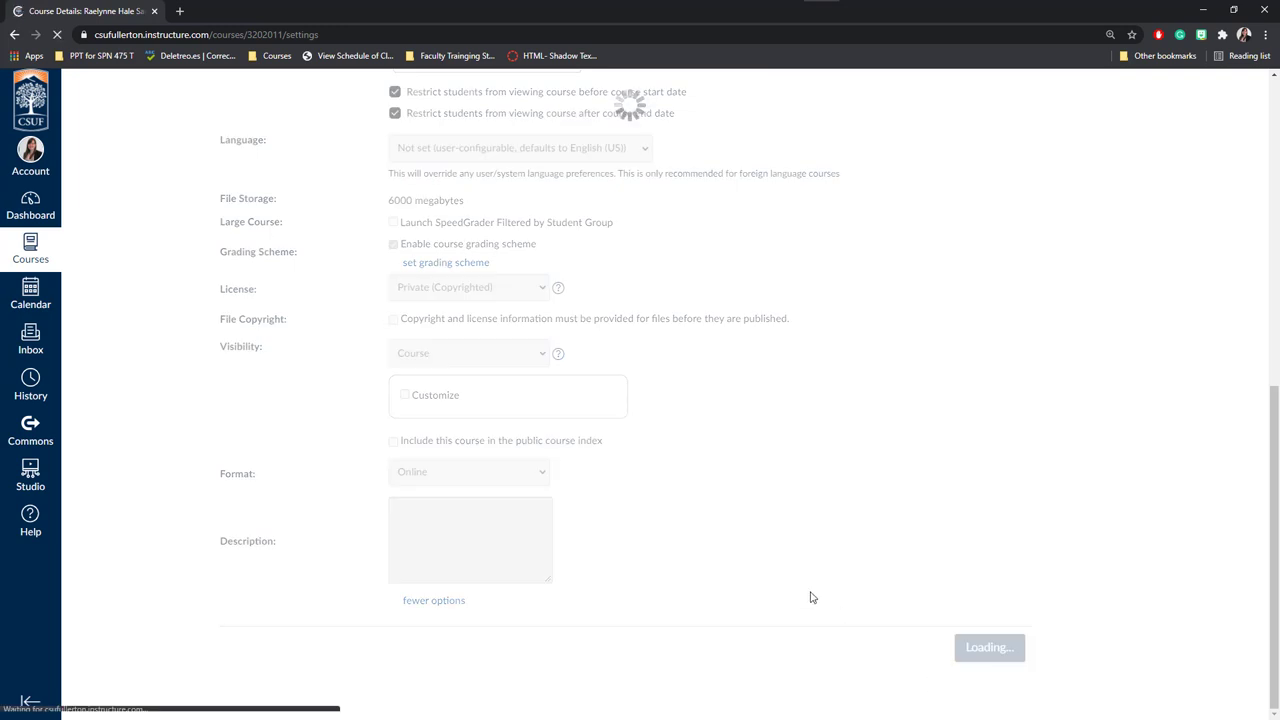